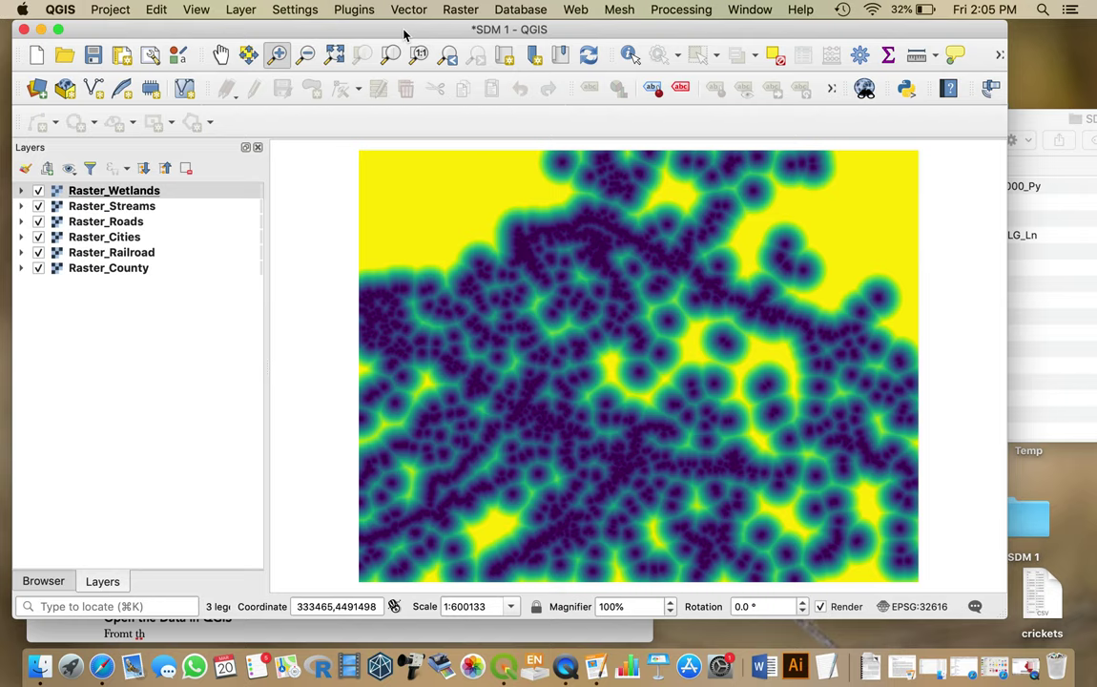
Hide the Wetlands, Streams, Roads, Cities and Railroad rasters to reveal Raster_County, then show them again
{"action": "left_click", "coordinate": [38, 191]}
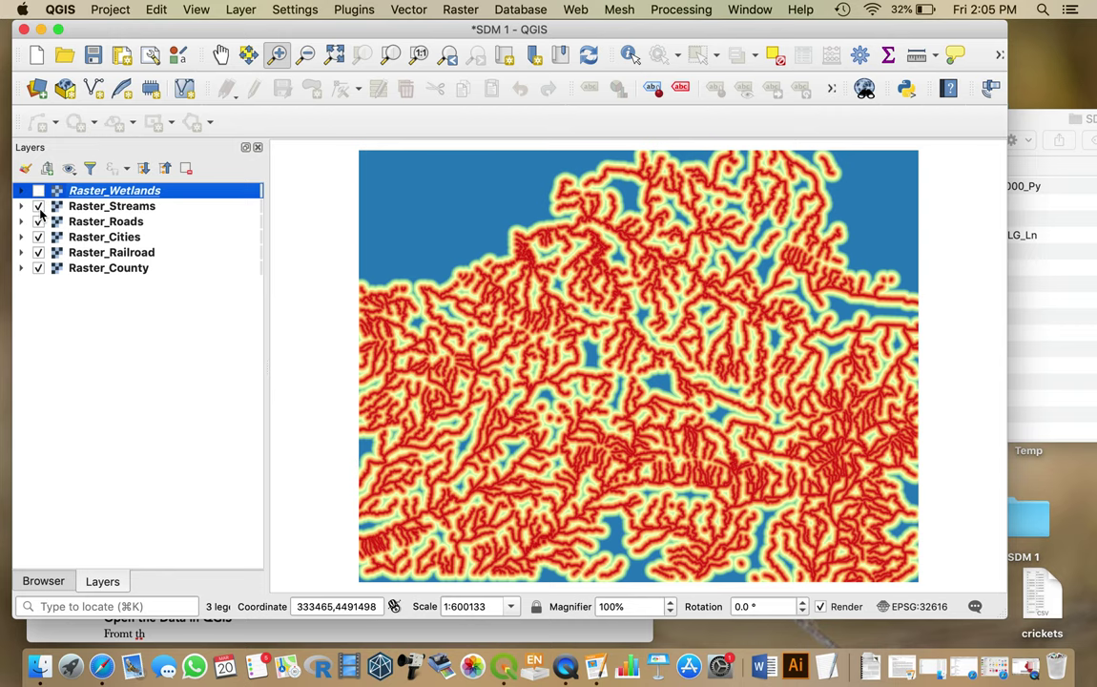
{"action": "left_click", "coordinate": [38, 207]}
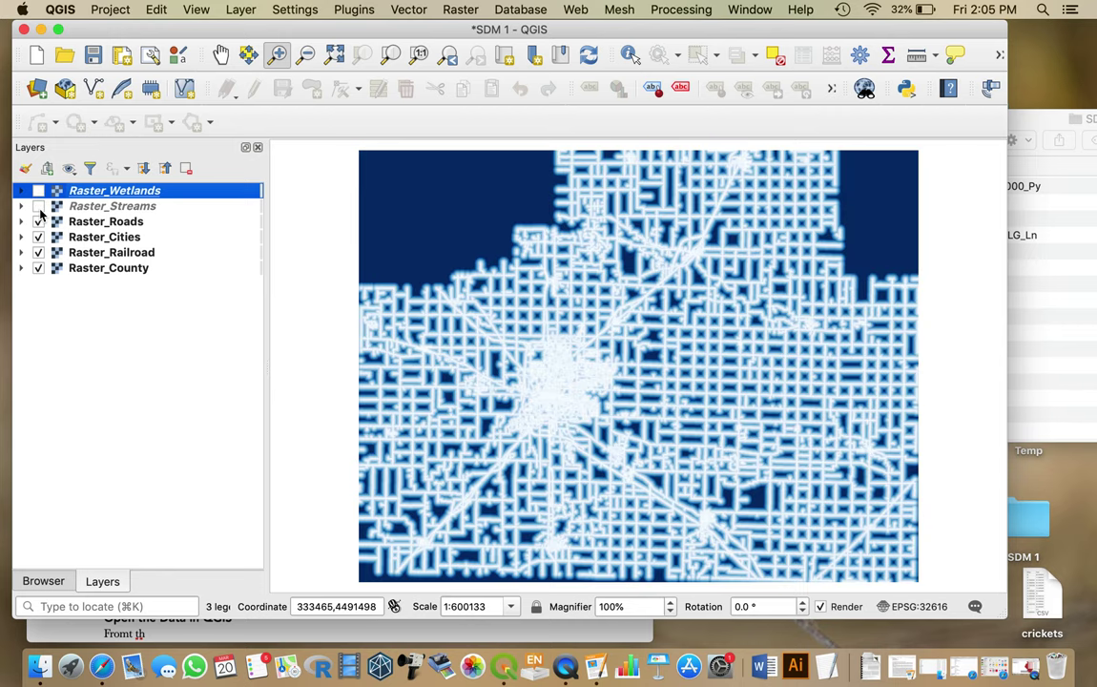
{"action": "left_click", "coordinate": [38, 221]}
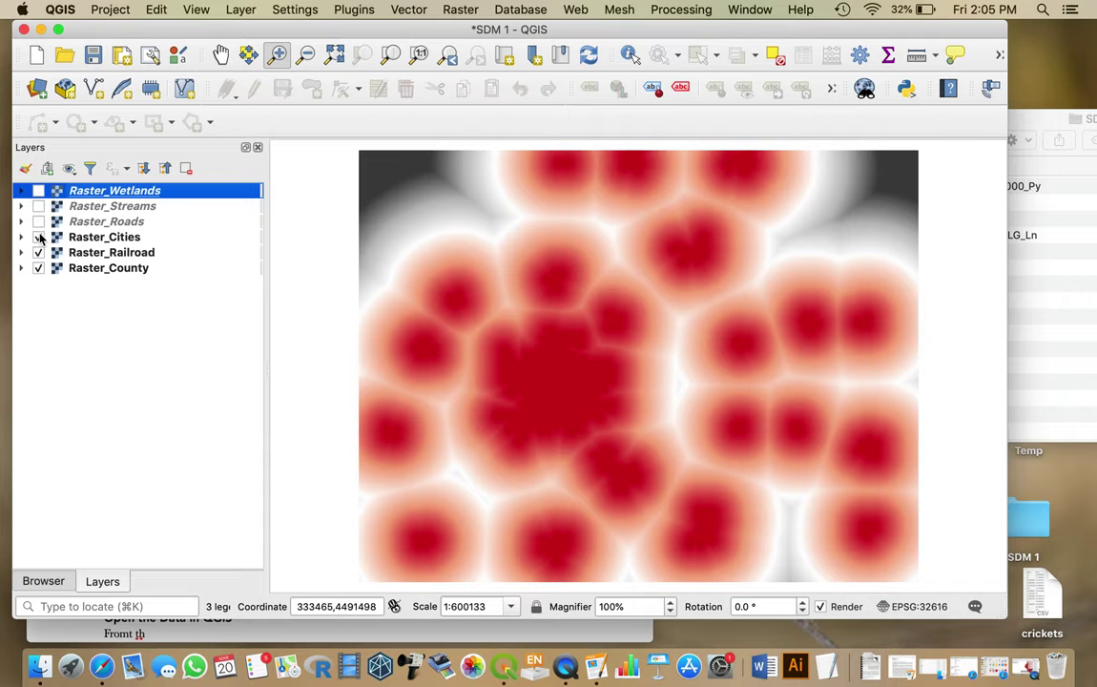
{"action": "left_click", "coordinate": [38, 237]}
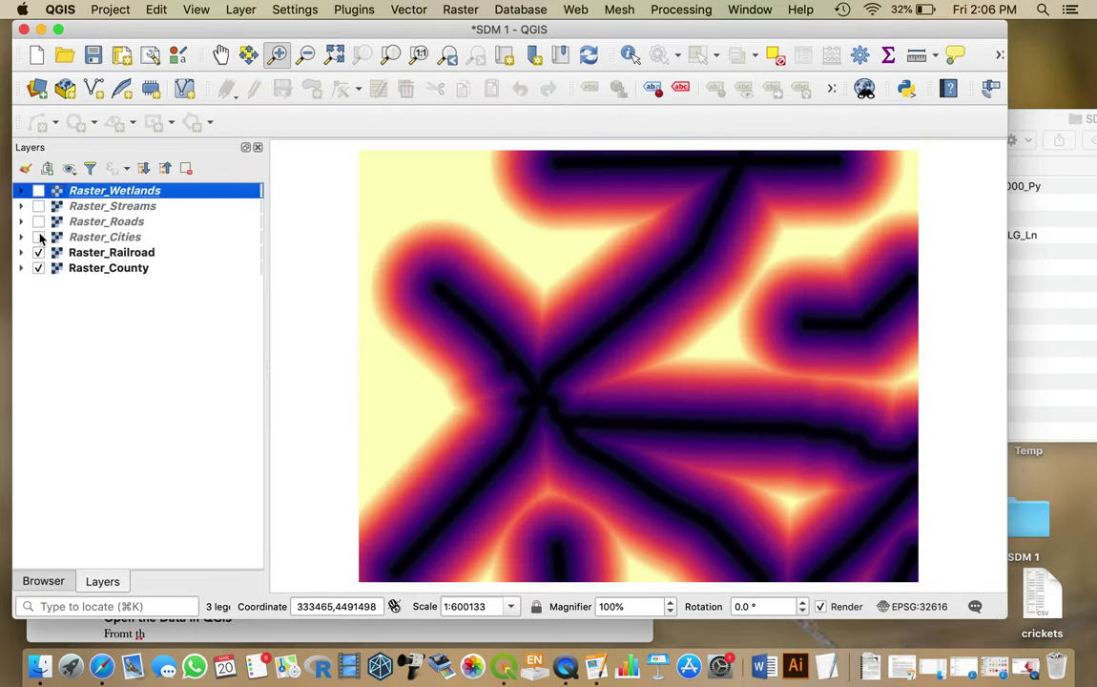
{"action": "left_click", "coordinate": [38, 252]}
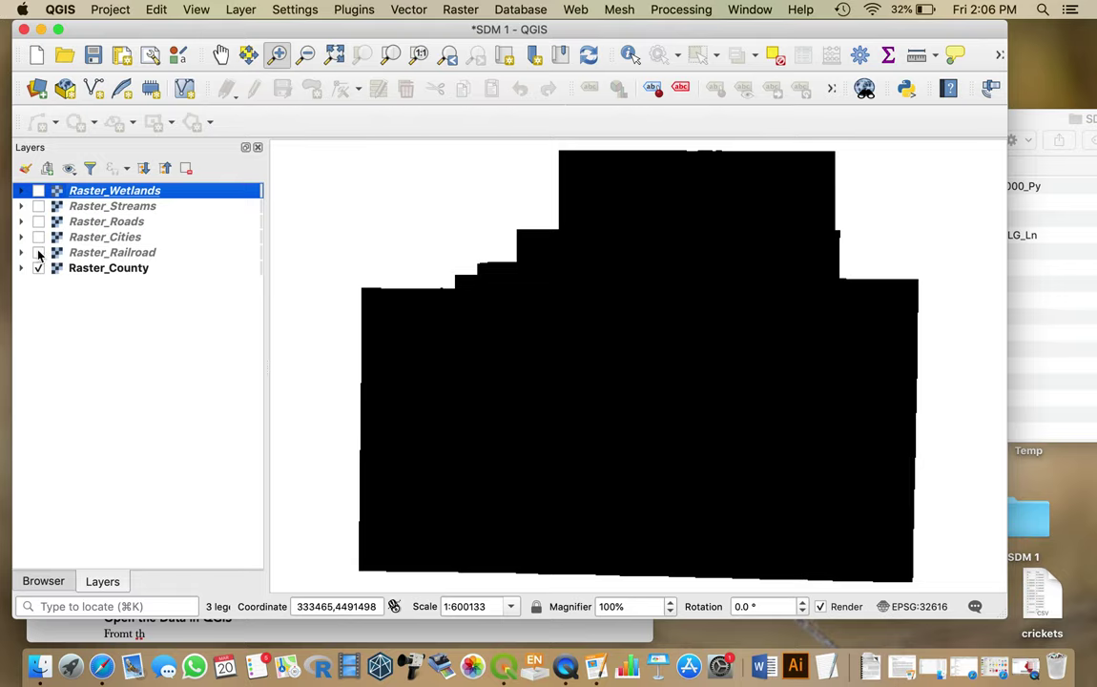
{"action": "left_click", "coordinate": [38, 252]}
{"action": "left_click", "coordinate": [38, 222]}
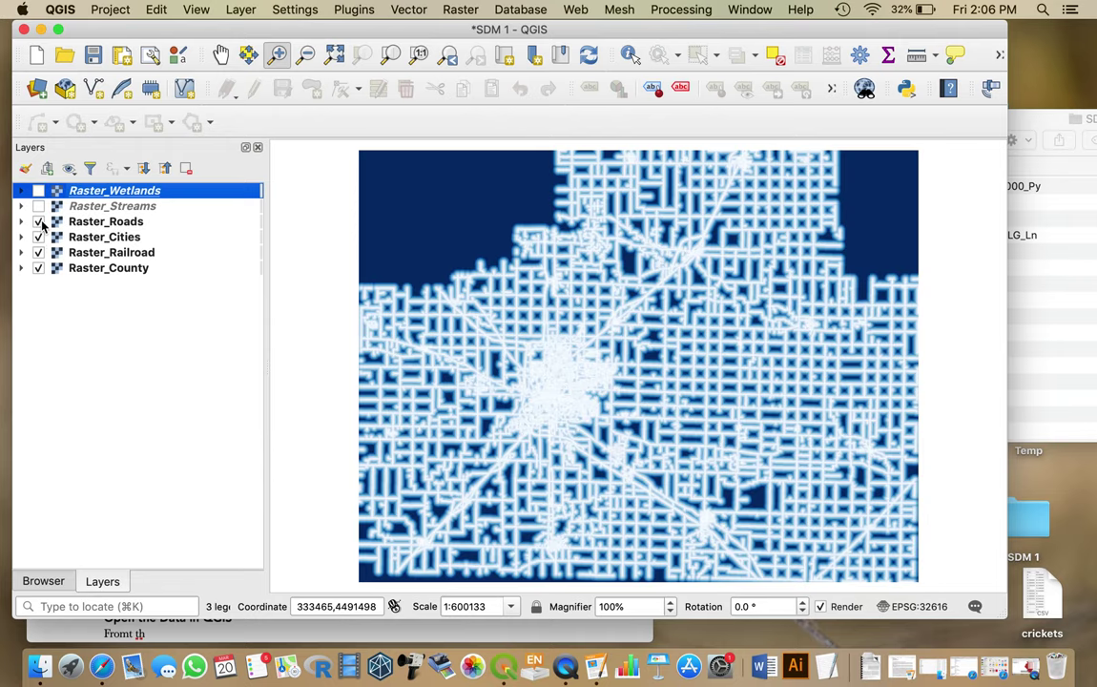
{"action": "left_click", "coordinate": [38, 206]}
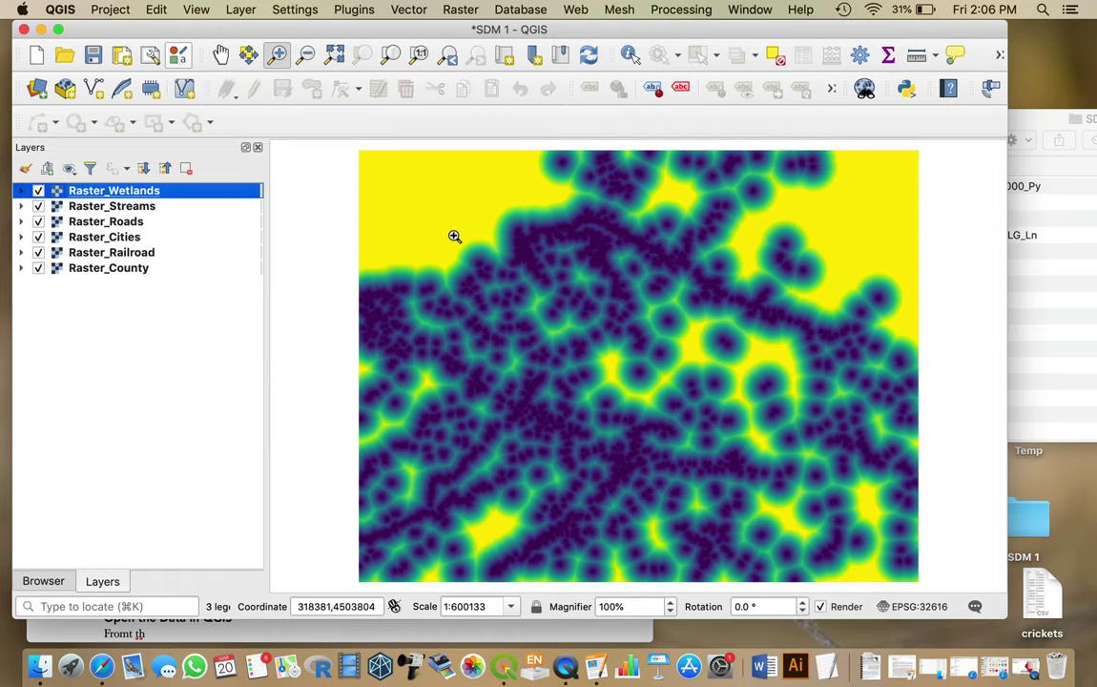
Zoom into the wetlands raster and sample cell values 3567.0996 and 123.69317
{"action": "left_click_drag", "start_coordinate": [487, 279], "coordinate": [687, 433]}
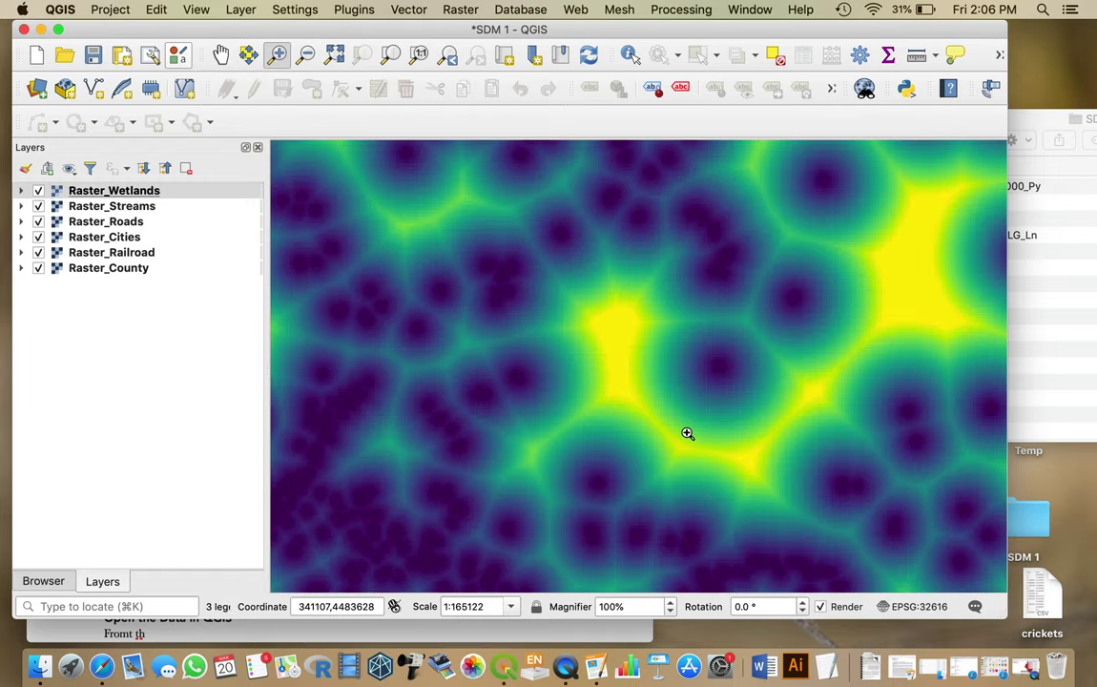
{"action": "left_click", "coordinate": [630, 54]}
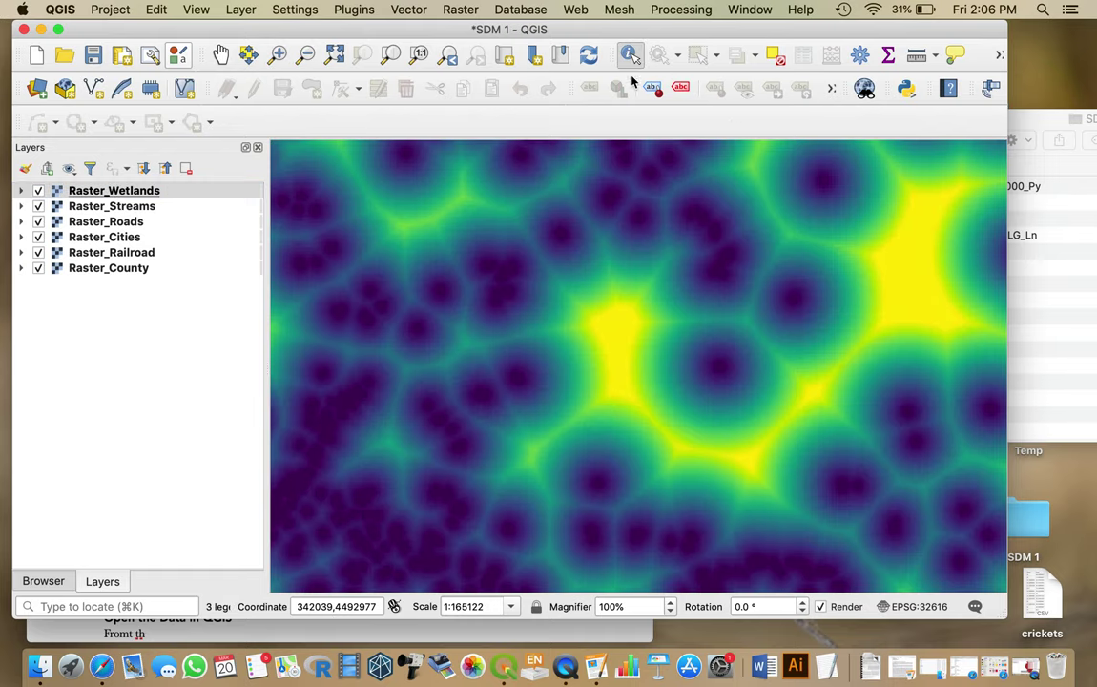
{"action": "left_click", "coordinate": [620, 336]}
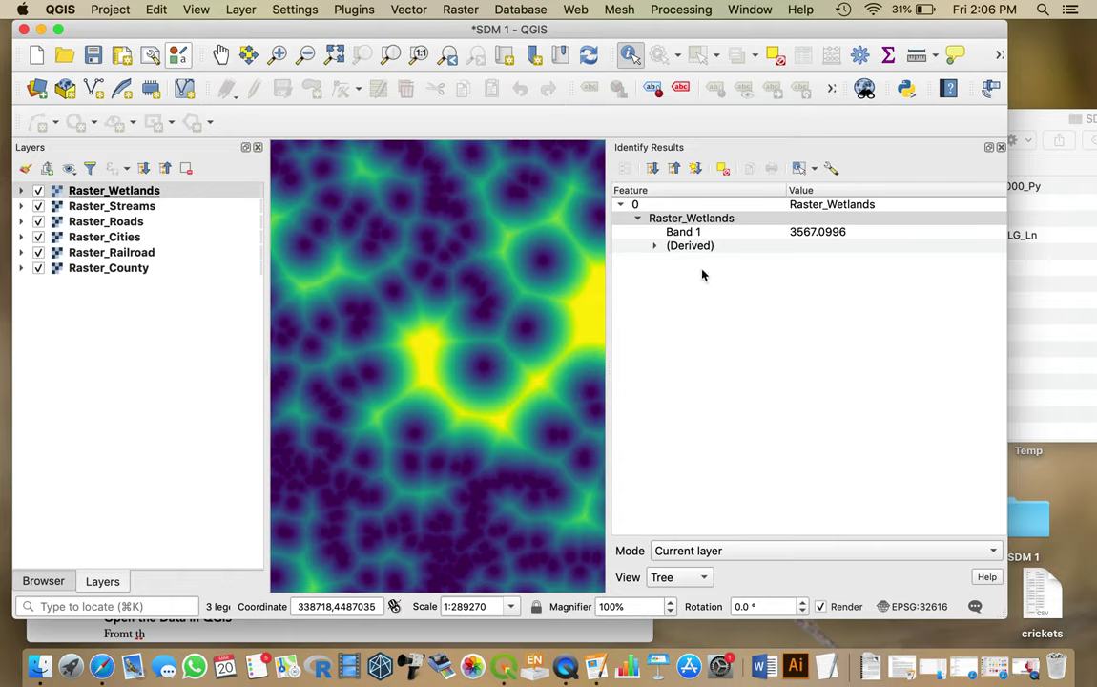
{"action": "left_click", "coordinate": [491, 371]}
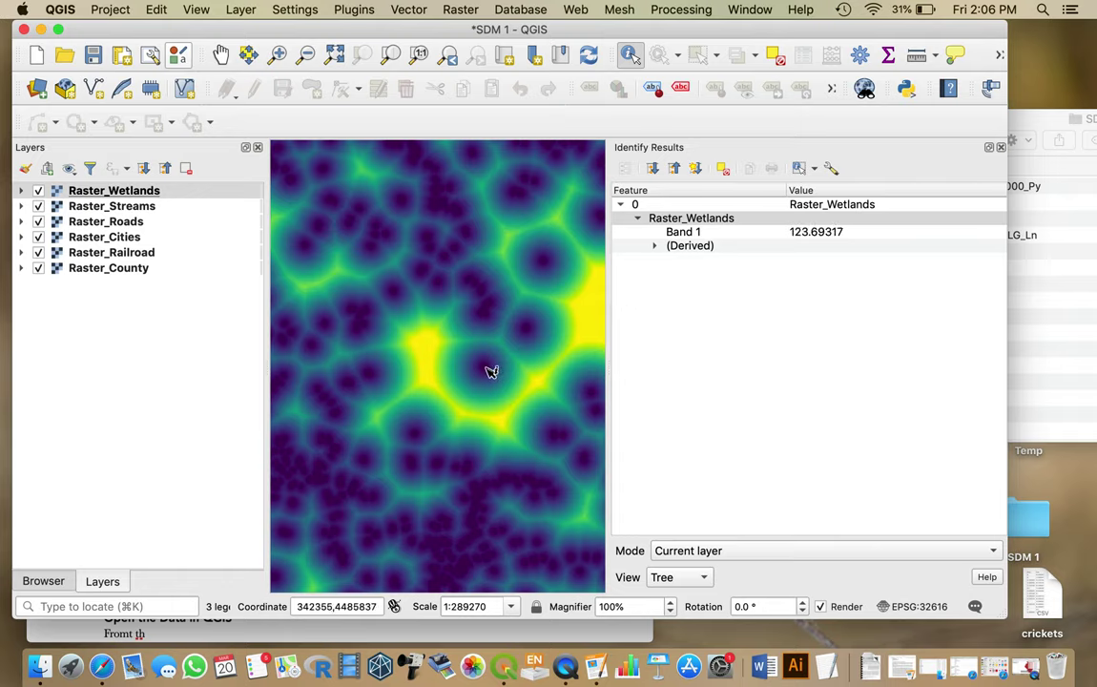
{"action": "left_click", "coordinate": [1001, 148]}
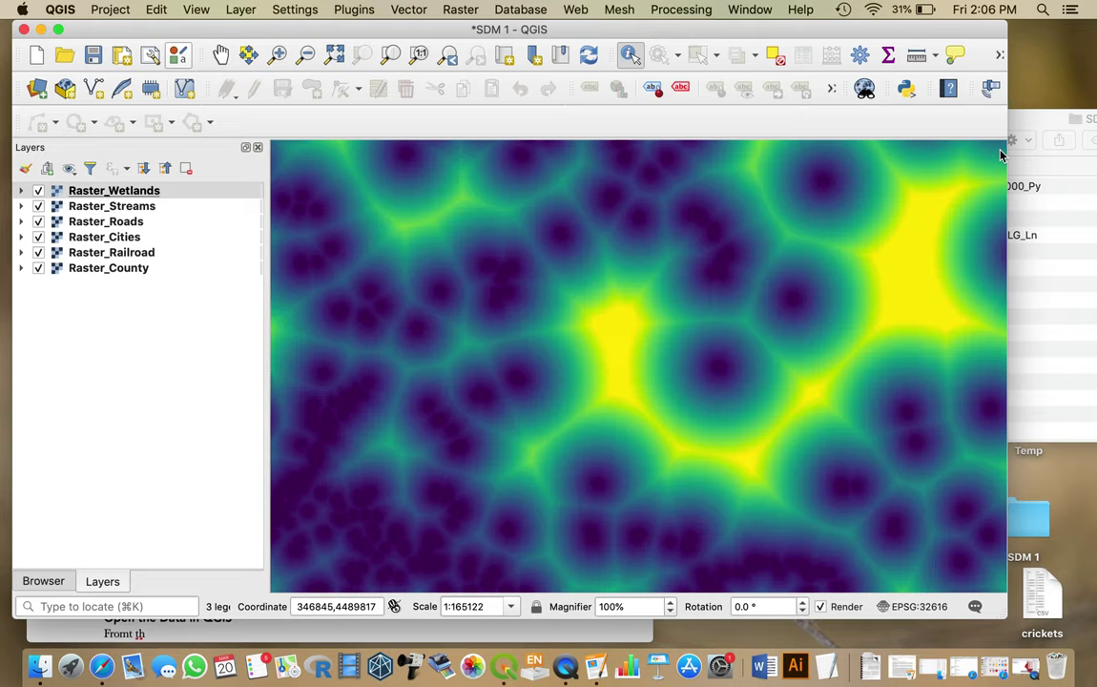
{"action": "left_click", "coordinate": [459, 12]}
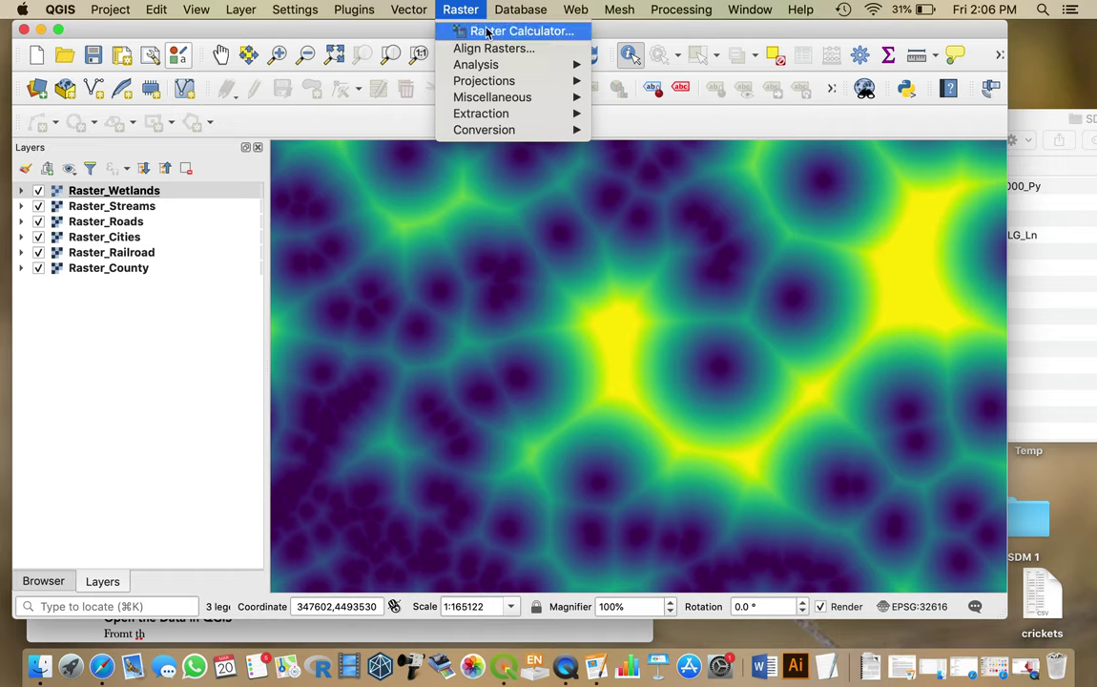
Open the Raster Calculator and begin the expression ( "Raster_Wetlands@1" <= 200
{"action": "left_click", "coordinate": [481, 30]}
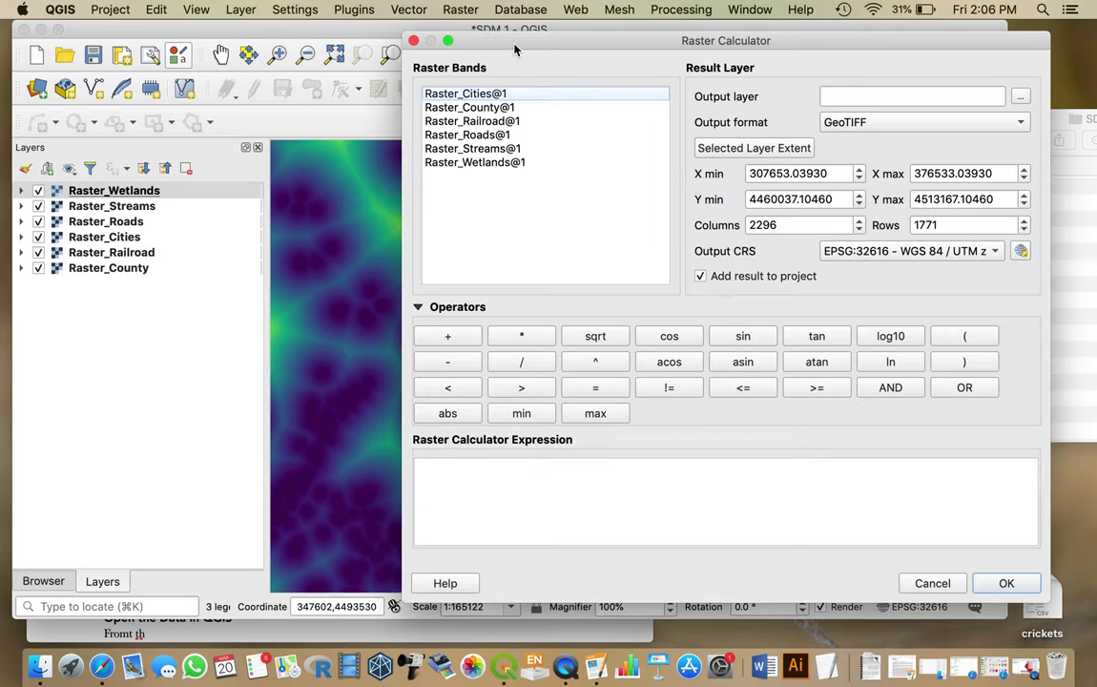
{"action": "left_click_drag", "start_coordinate": [459, 44], "coordinate": [412, 44]}
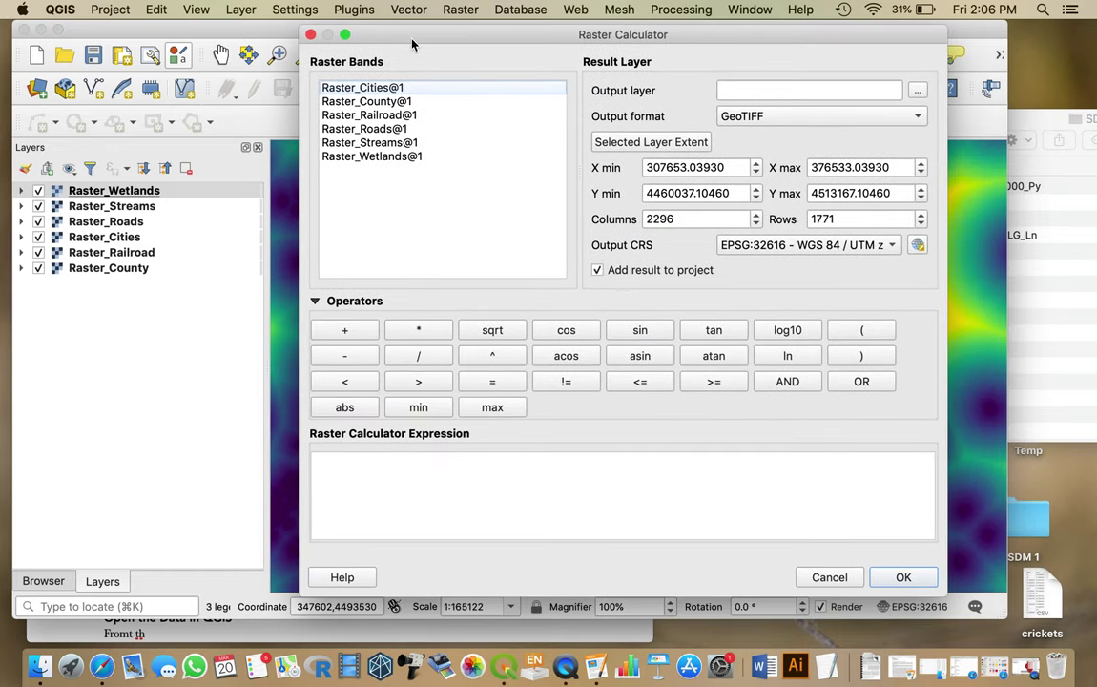
{"action": "left_click", "coordinate": [859, 331]}
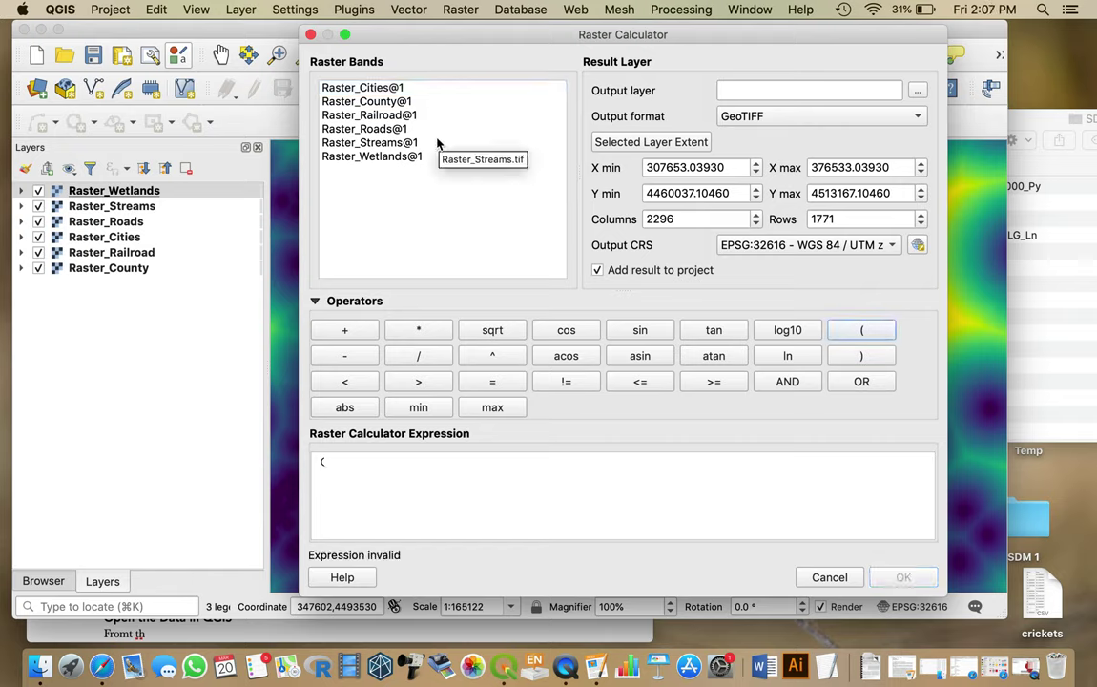
{"action": "double_click", "coordinate": [385, 159]}
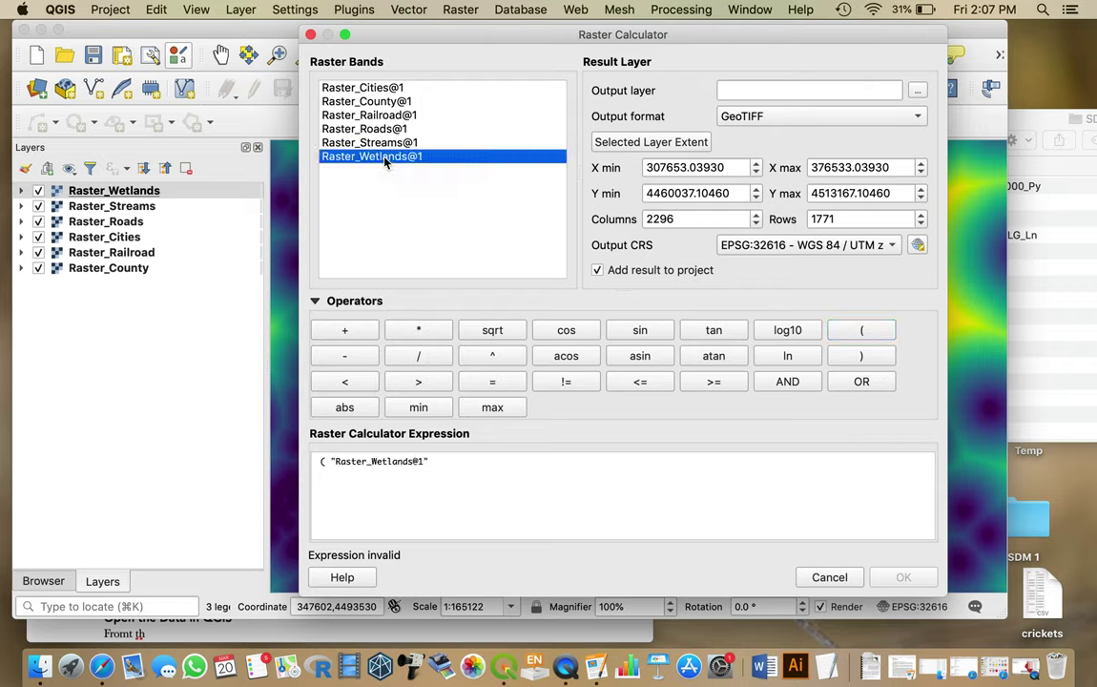
{"action": "left_click", "coordinate": [478, 468]}
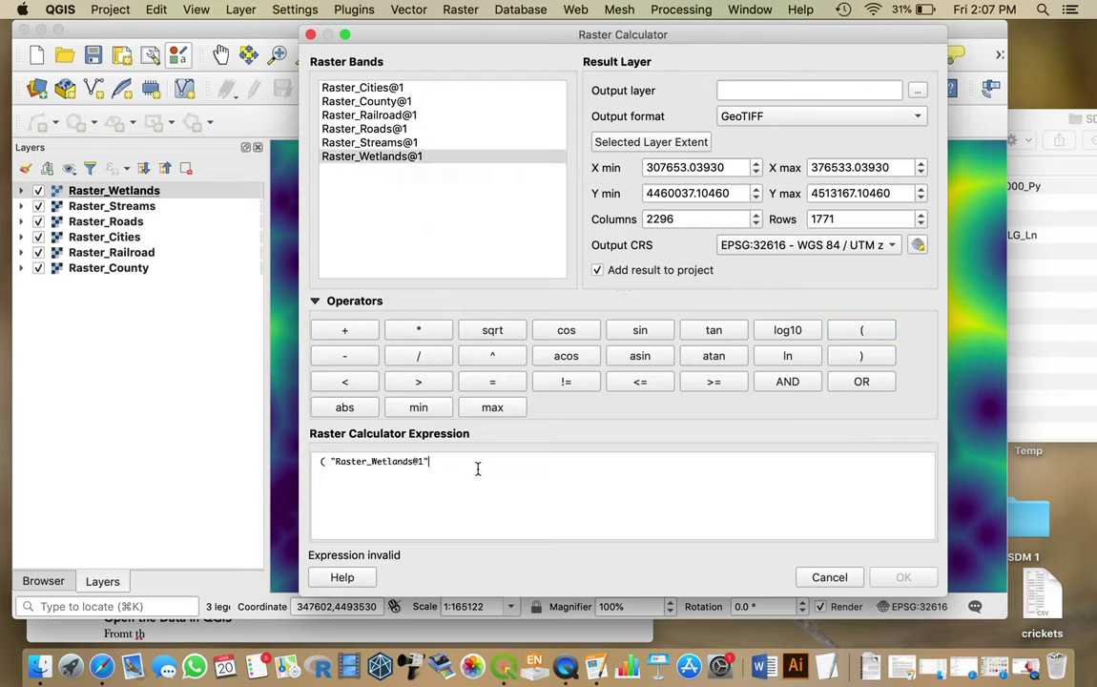
{"action": "left_click", "coordinate": [360, 383]}
{"action": "left_click", "coordinate": [487, 382]}
{"action": "left_click", "coordinate": [476, 466]}
{"action": "type", "text": "2"}
{"action": "type", "text": "00"}
Close the bracket, multiply by 1, and re-enter the misplaced less-than sign
{"action": "left_click", "coordinate": [870, 358]}
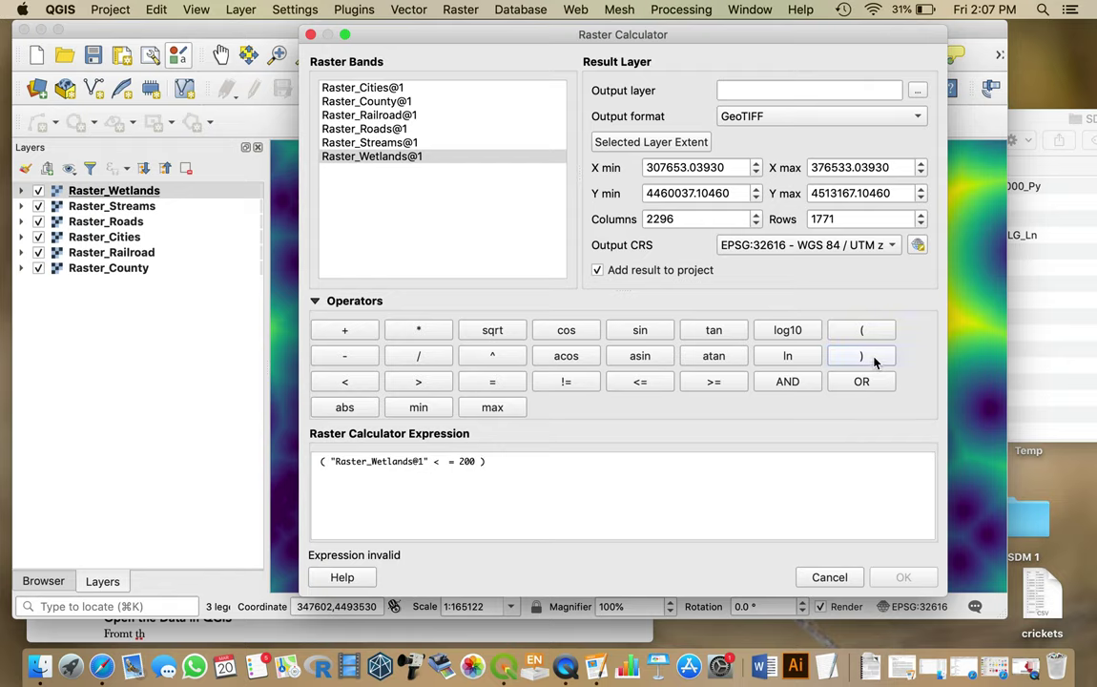
{"action": "left_click", "coordinate": [418, 330]}
{"action": "left_click", "coordinate": [549, 472]}
{"action": "type", "text": "1"}
{"action": "left_click", "coordinate": [477, 465]}
{"action": "left_click", "coordinate": [439, 462]}
{"action": "key", "text": "BackSpace"}
{"action": "type", "text": "<"}
{"action": "left_click", "coordinate": [917, 92]}
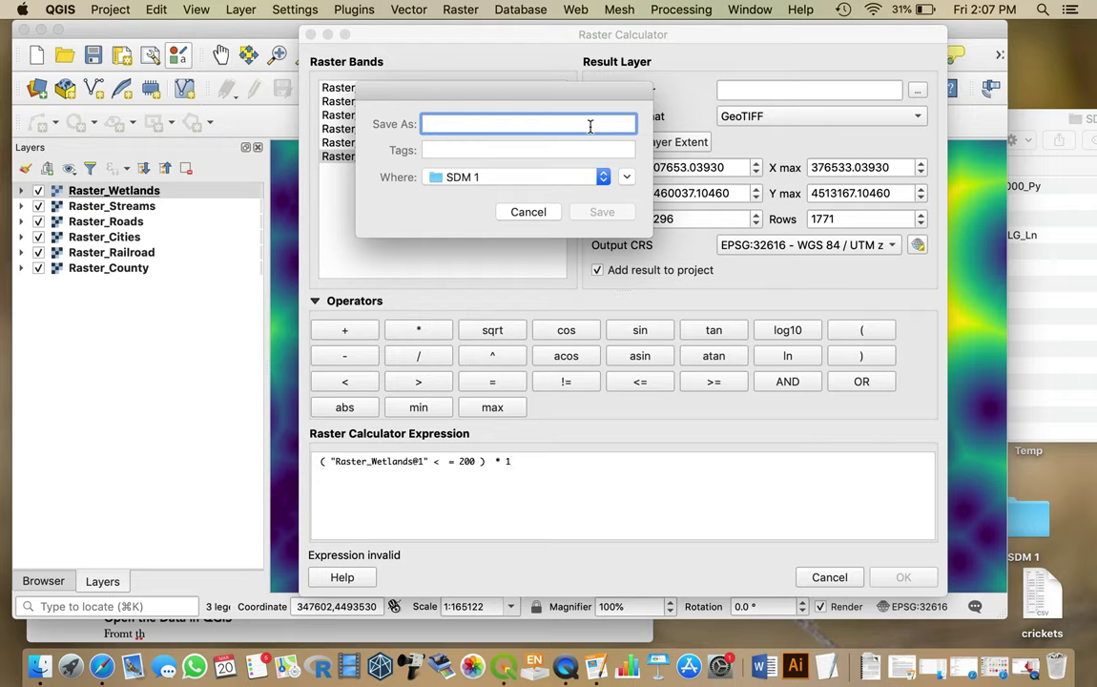
Name the output raster Mask_Wetlands in the SDM 1 folder
{"action": "type", "text": "Maks"}
{"action": "key", "text": "BackSpace"}
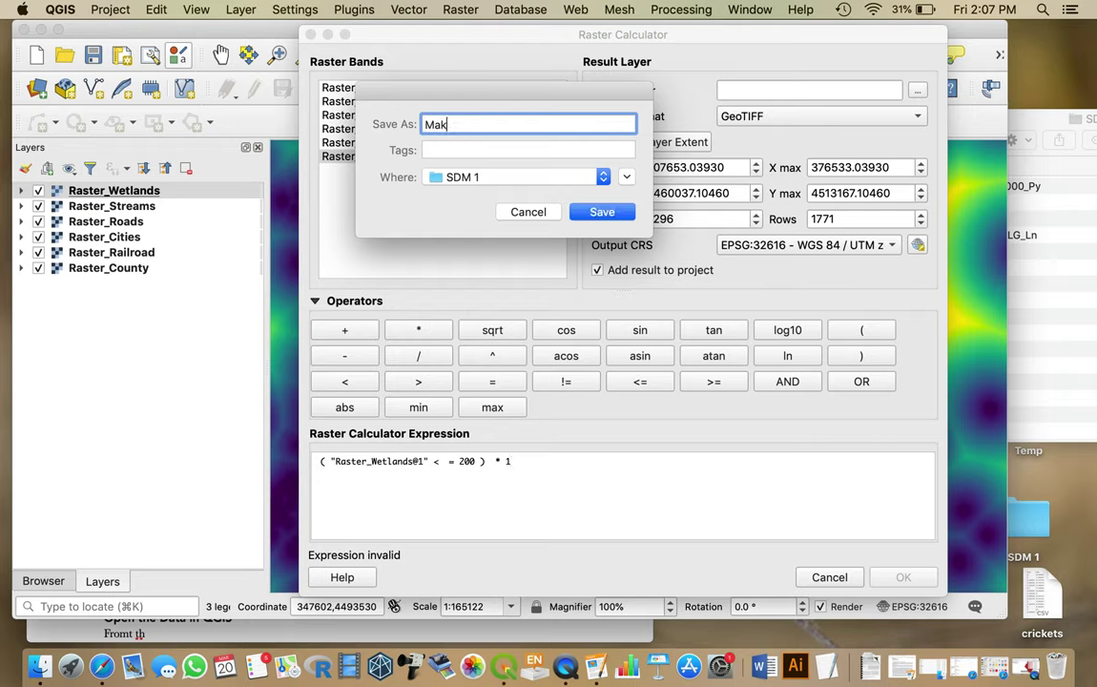
{"action": "key", "text": "BackSpace"}
{"action": "type", "text": "sk_Wetlands"}
{"action": "left_click", "coordinate": [620, 221]}
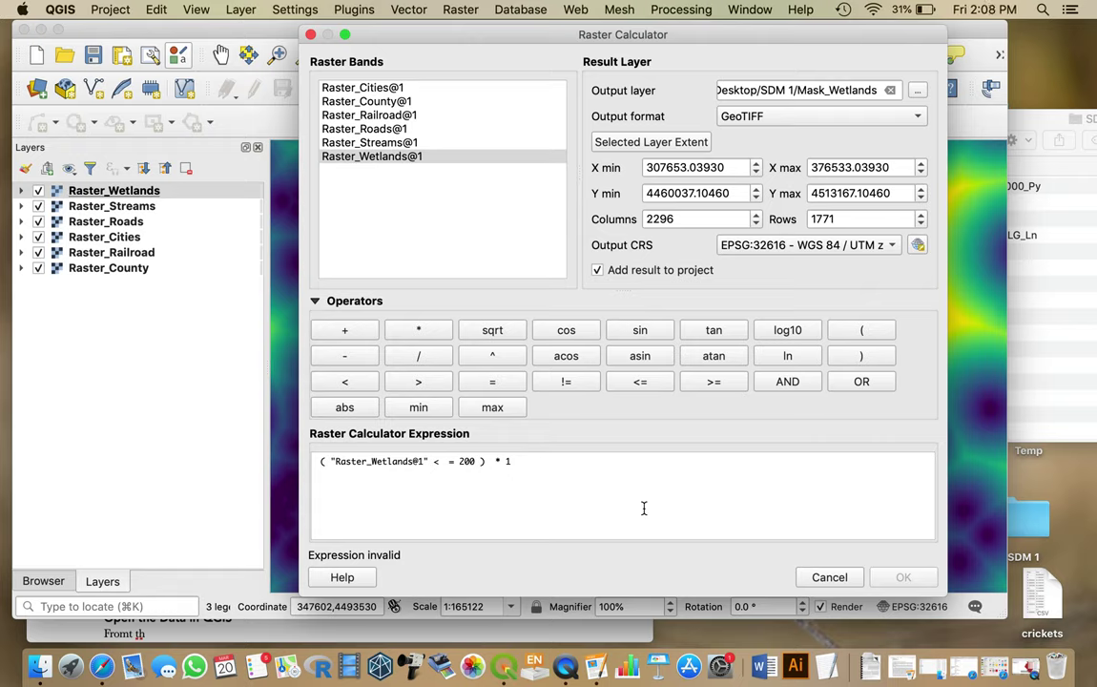
Correct the operator to <= and run the calculation to add Mask_Wetlands
{"action": "left_click", "coordinate": [448, 472]}
{"action": "key", "text": "BackSpace"}
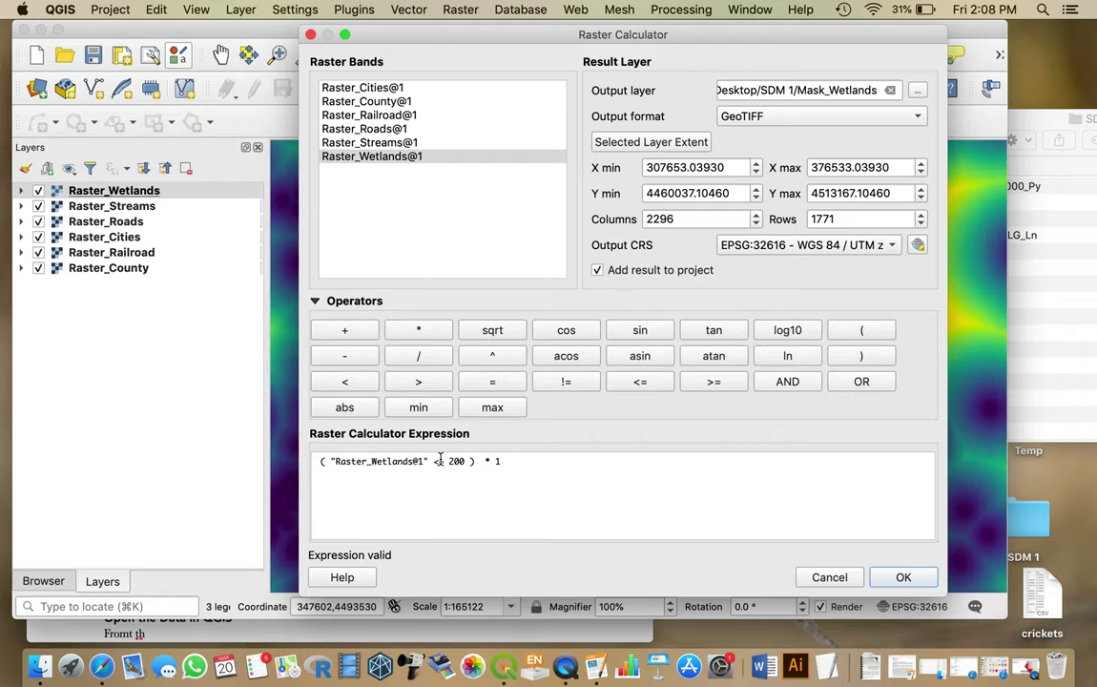
{"action": "left_click", "coordinate": [903, 577]}
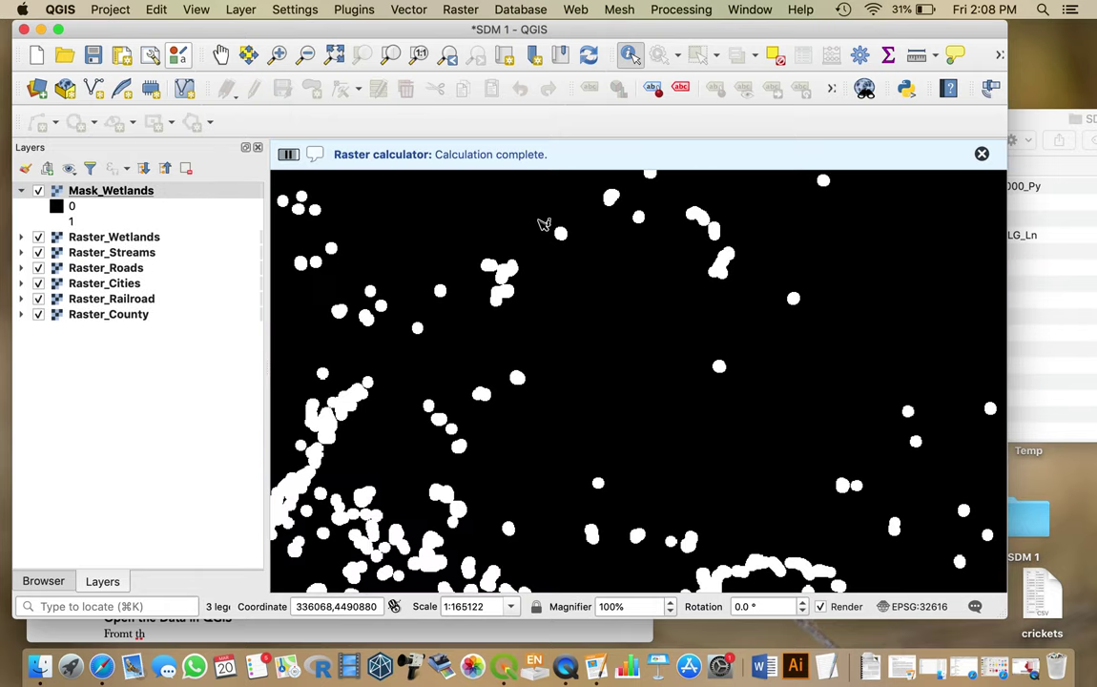
Zoom to full extent to show the whole Mask_Wetlands layer
{"action": "left_click", "coordinate": [334, 56]}
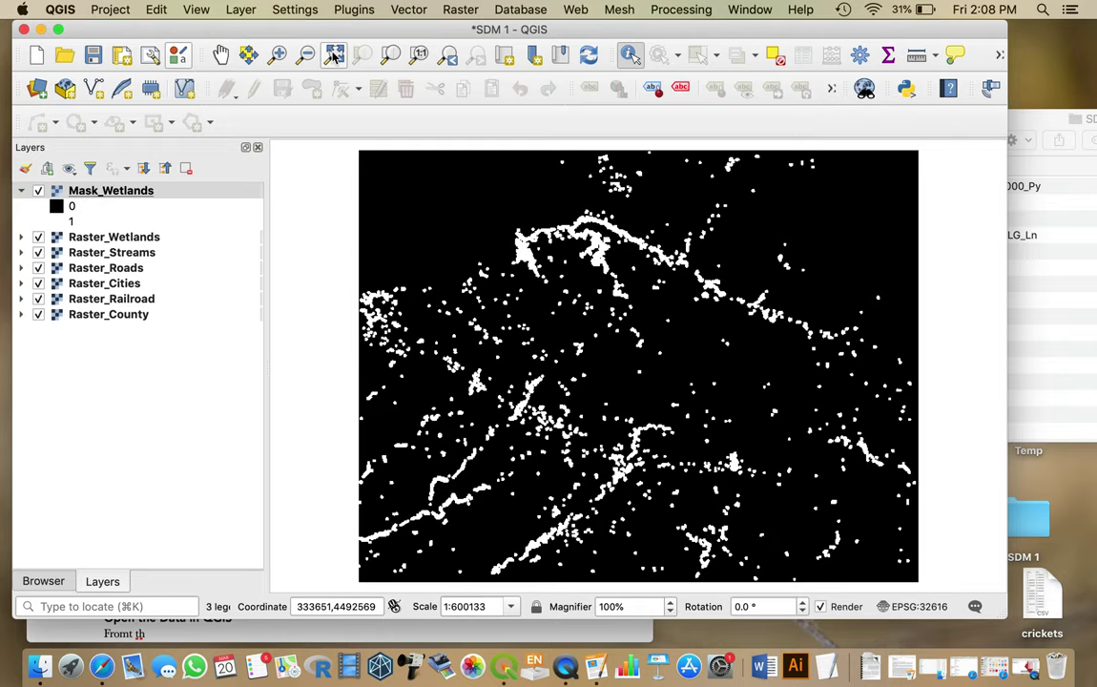
{"action": "double_click", "coordinate": [97, 192]}
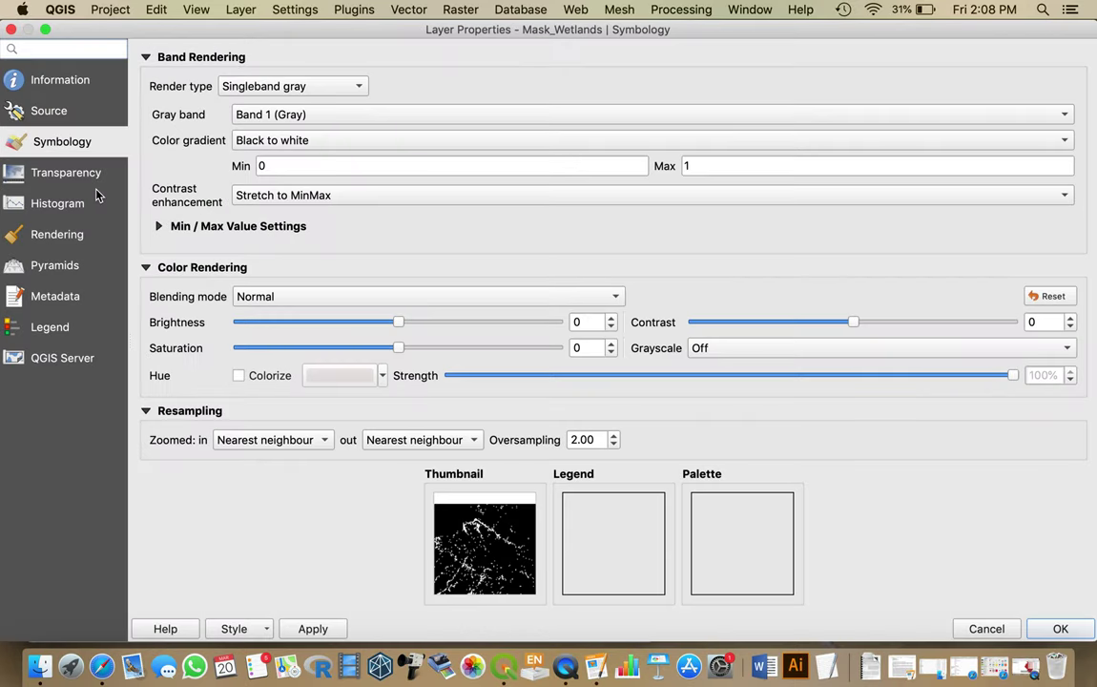
Set the Mask_Wetlands colour gradient to White to black and collapse its legend
{"action": "left_click", "coordinate": [283, 140]}
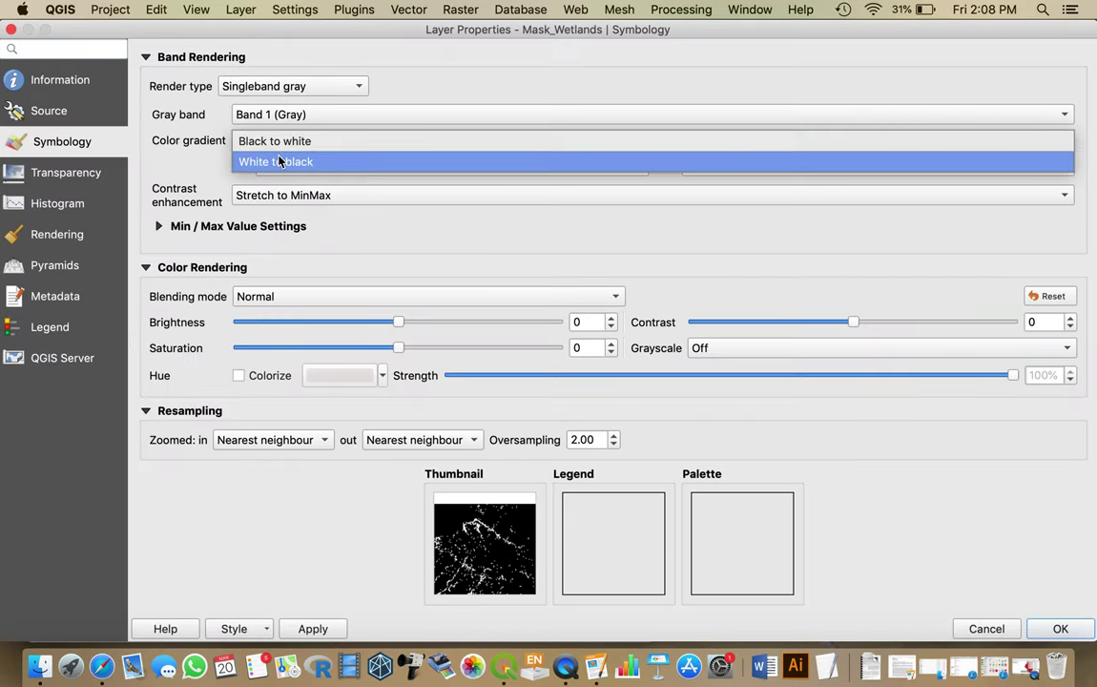
{"action": "left_click", "coordinate": [276, 161]}
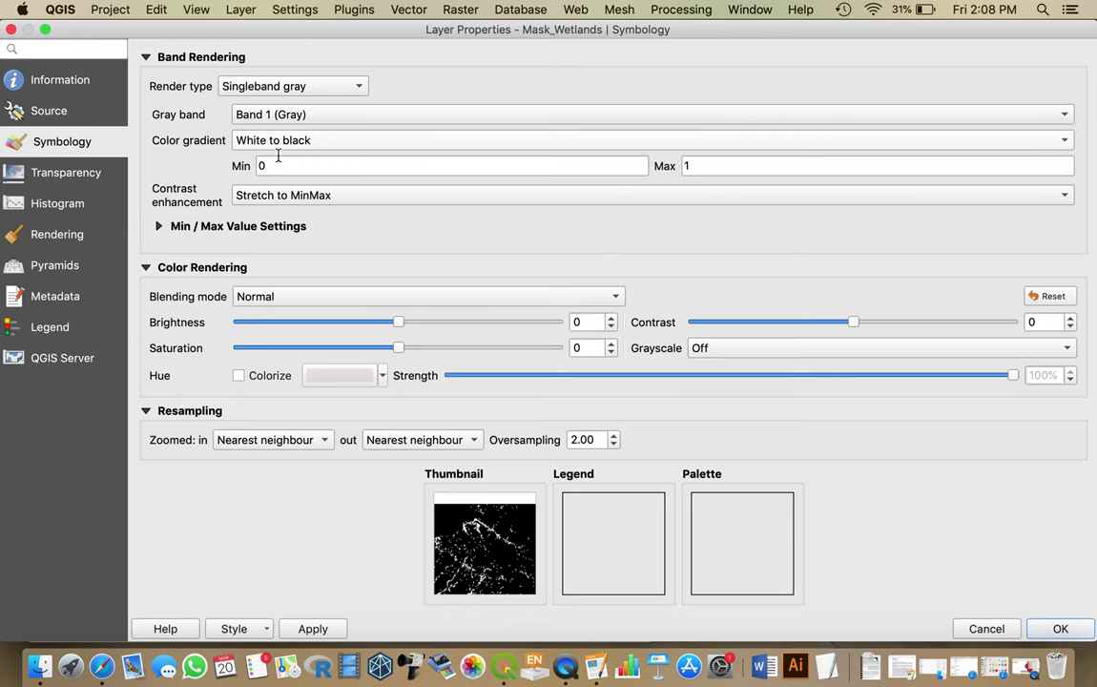
{"action": "left_click", "coordinate": [1059, 628]}
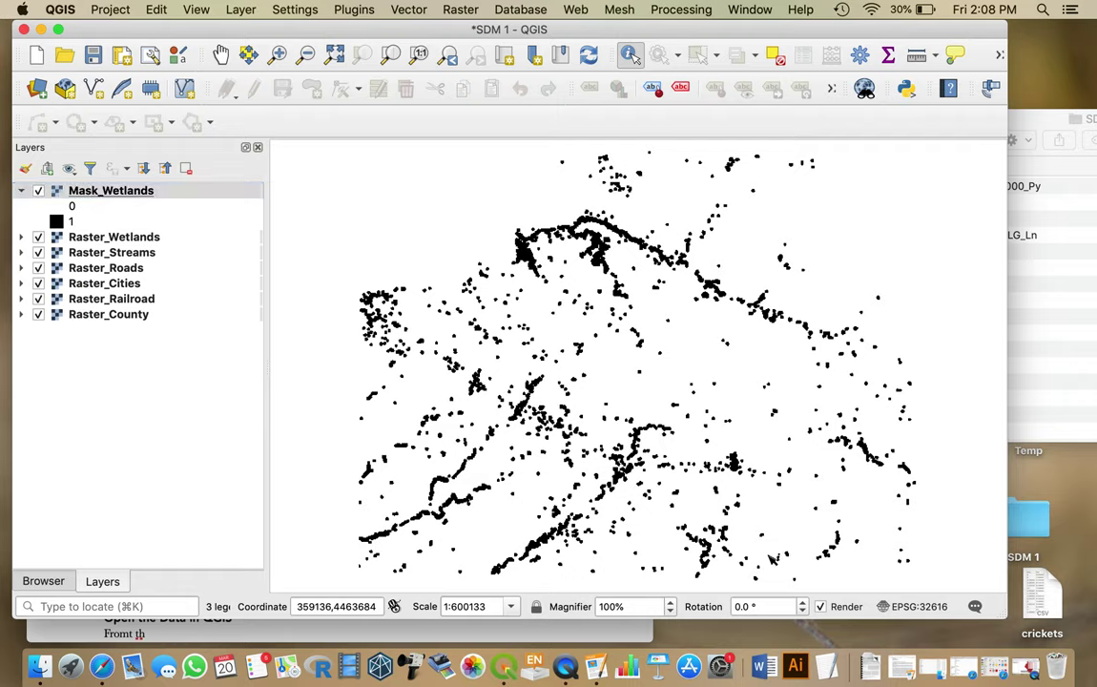
{"action": "left_click", "coordinate": [23, 192]}
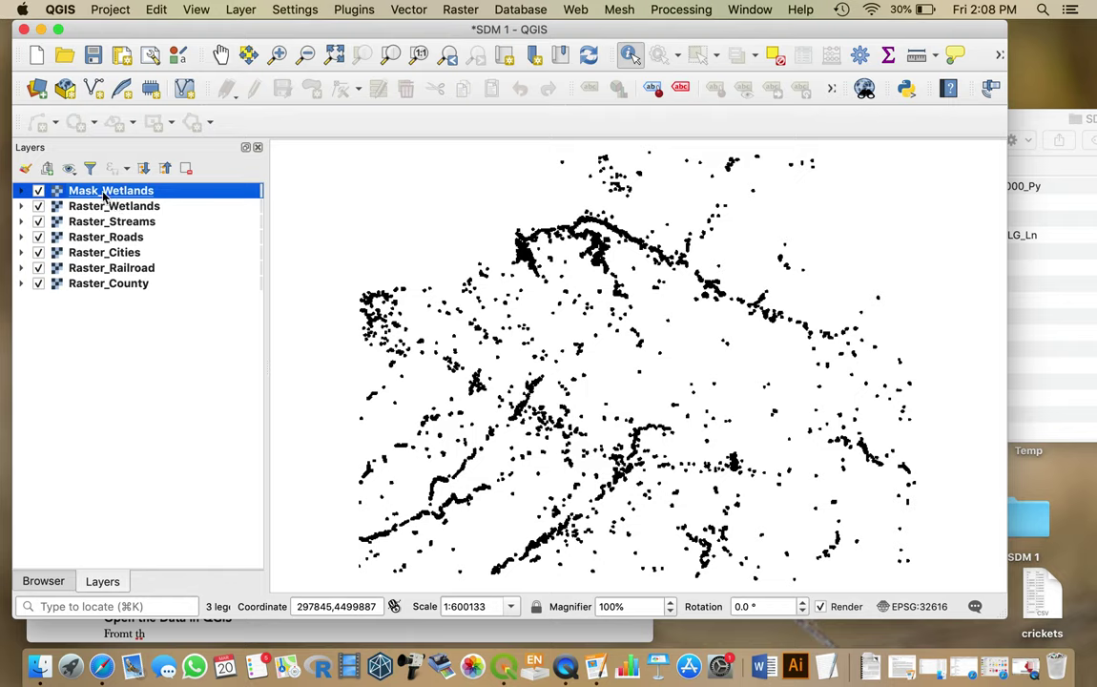
Select Raster_Roads, hide the wetland, stream and Mask_Wetlands layers, and reopen the Raster Calculator
{"action": "left_click", "coordinate": [121, 243]}
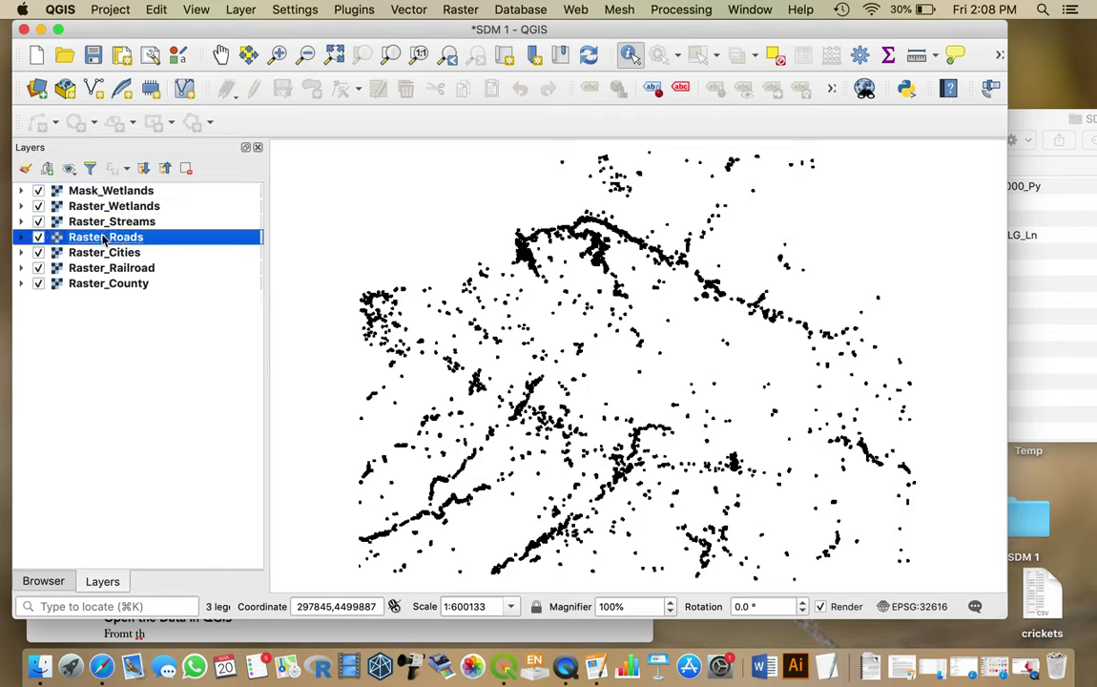
{"action": "left_click", "coordinate": [38, 221]}
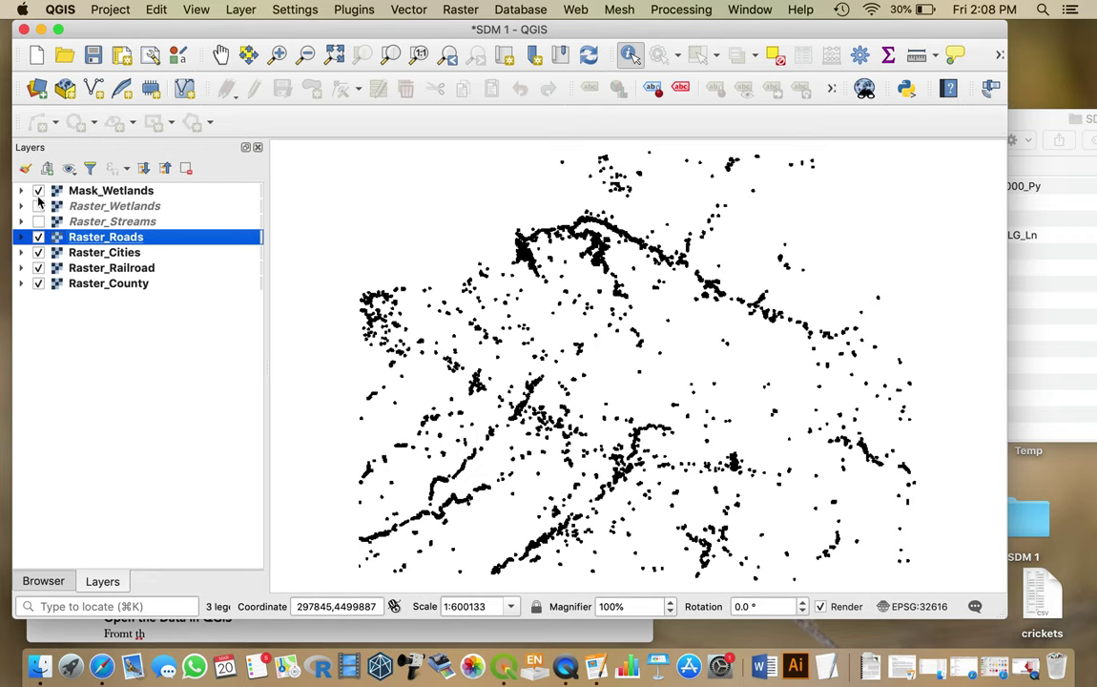
{"action": "left_click", "coordinate": [38, 191]}
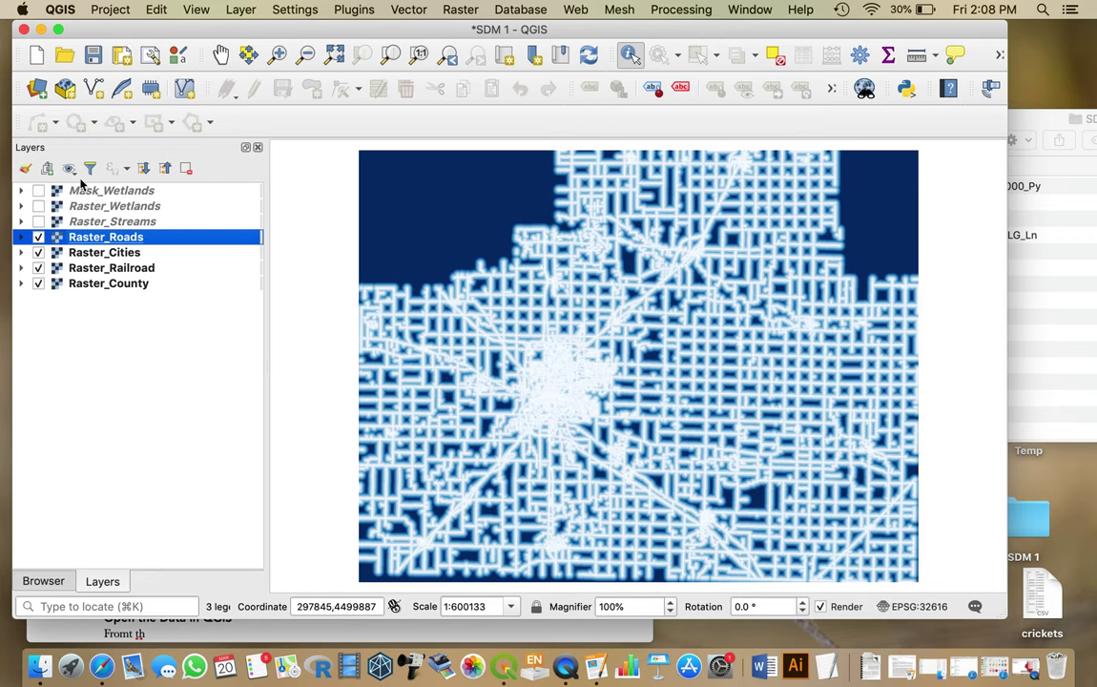
{"action": "left_click", "coordinate": [459, 12]}
{"action": "left_click", "coordinate": [429, 28]}
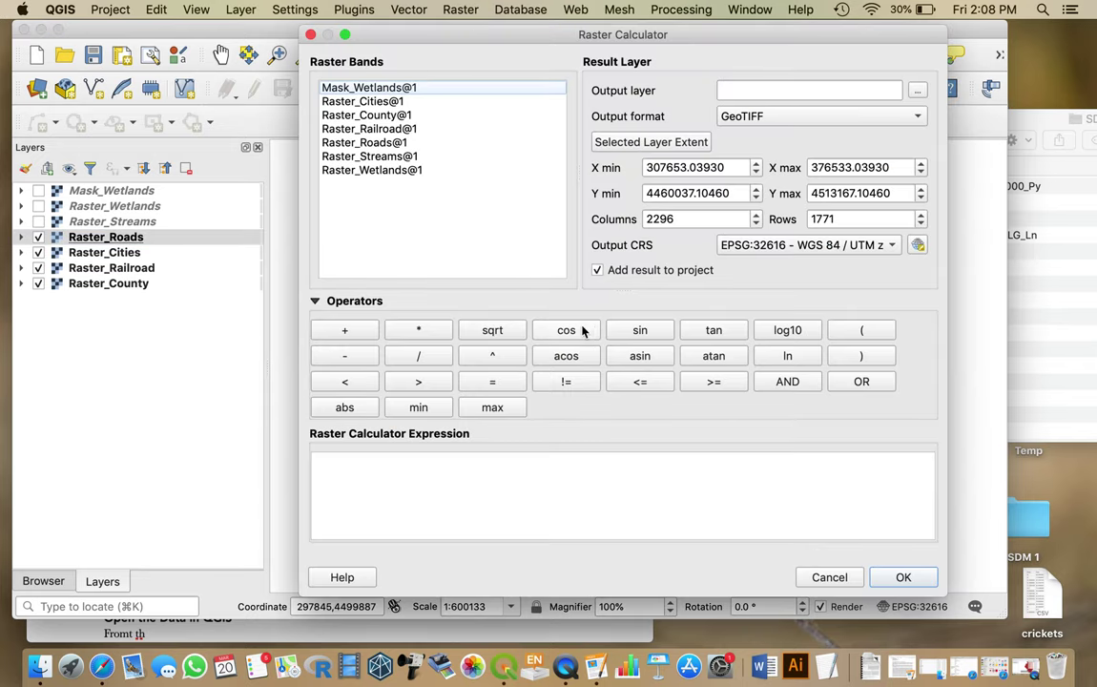
Begin the expression ( "Raster_Roads@1" >= 500 in the Raster Calculator
{"action": "left_click", "coordinate": [859, 330]}
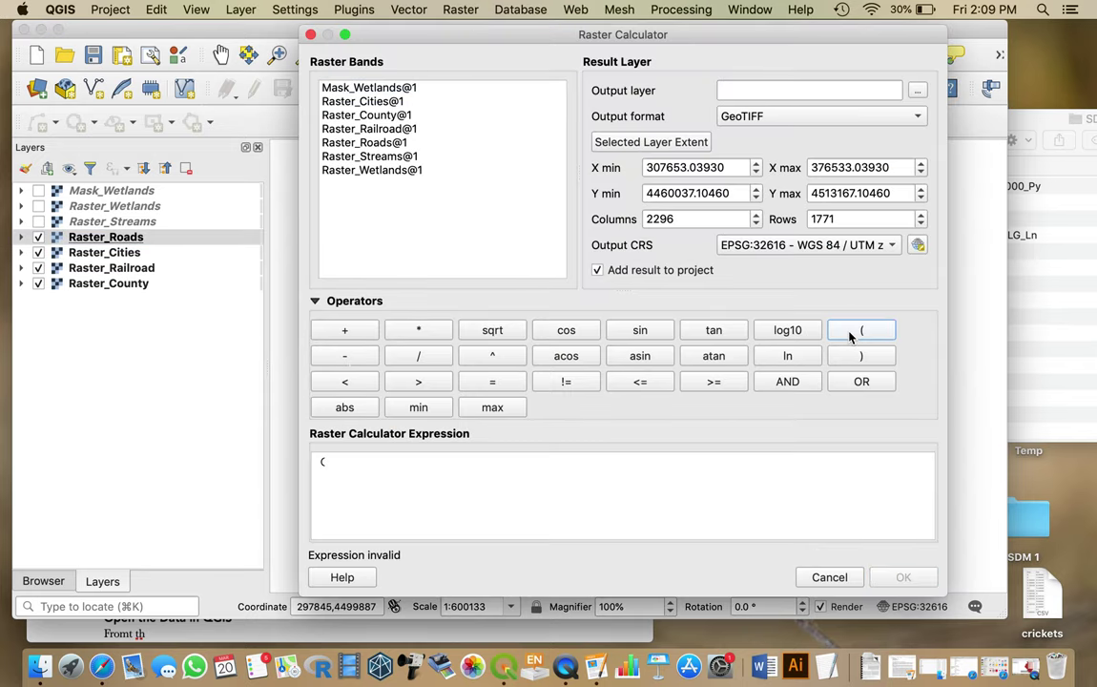
{"action": "double_click", "coordinate": [375, 144]}
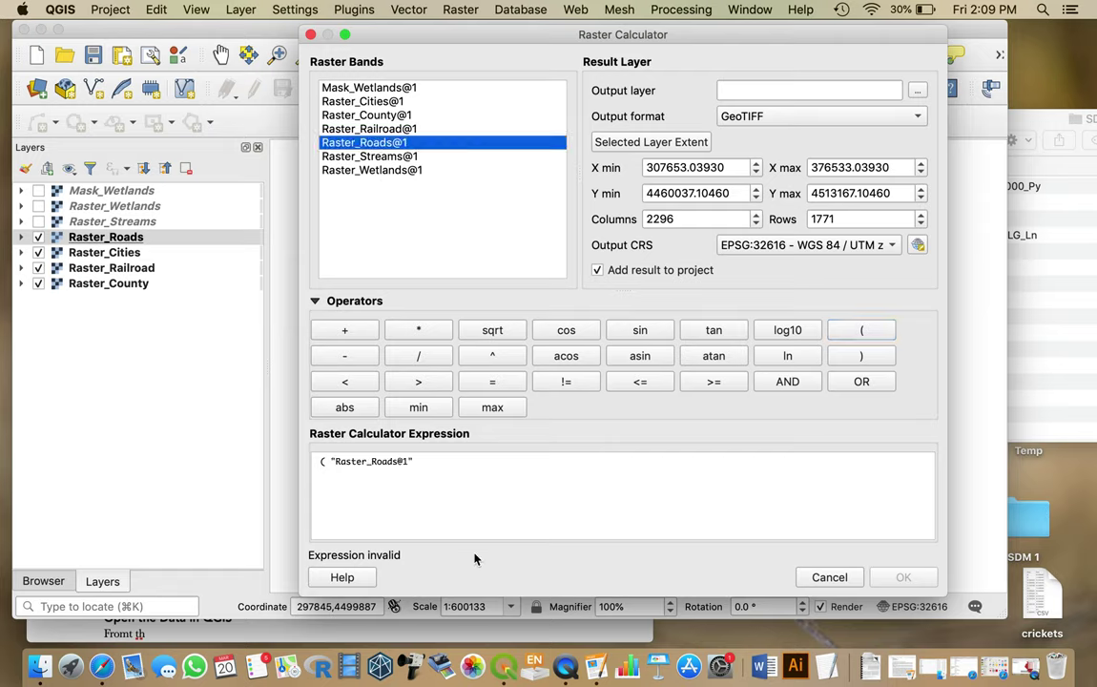
{"action": "left_click", "coordinate": [458, 466]}
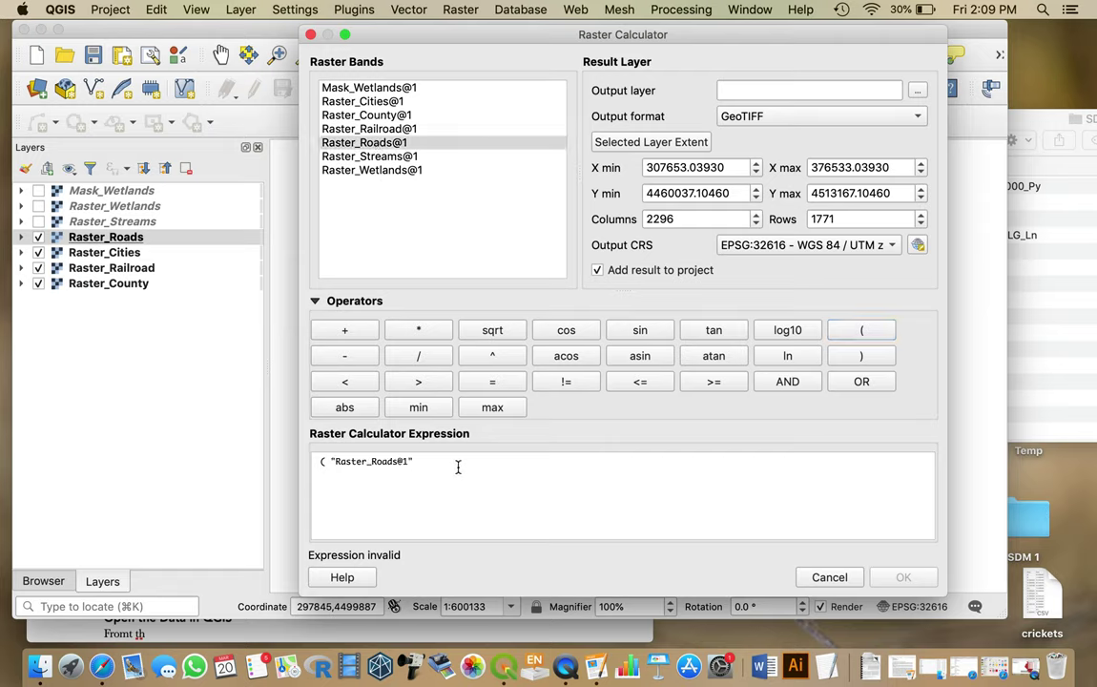
{"action": "type", "text": ">"}
{"action": "type", "text": "="}
{"action": "key", "text": "Left"}
Close the bracket, multiply by 1, and change >= to strictly > 500
{"action": "key", "text": "Left"}
{"action": "key", "text": "End"}
{"action": "type", "text": "500"}
{"action": "left_click", "coordinate": [871, 357]}
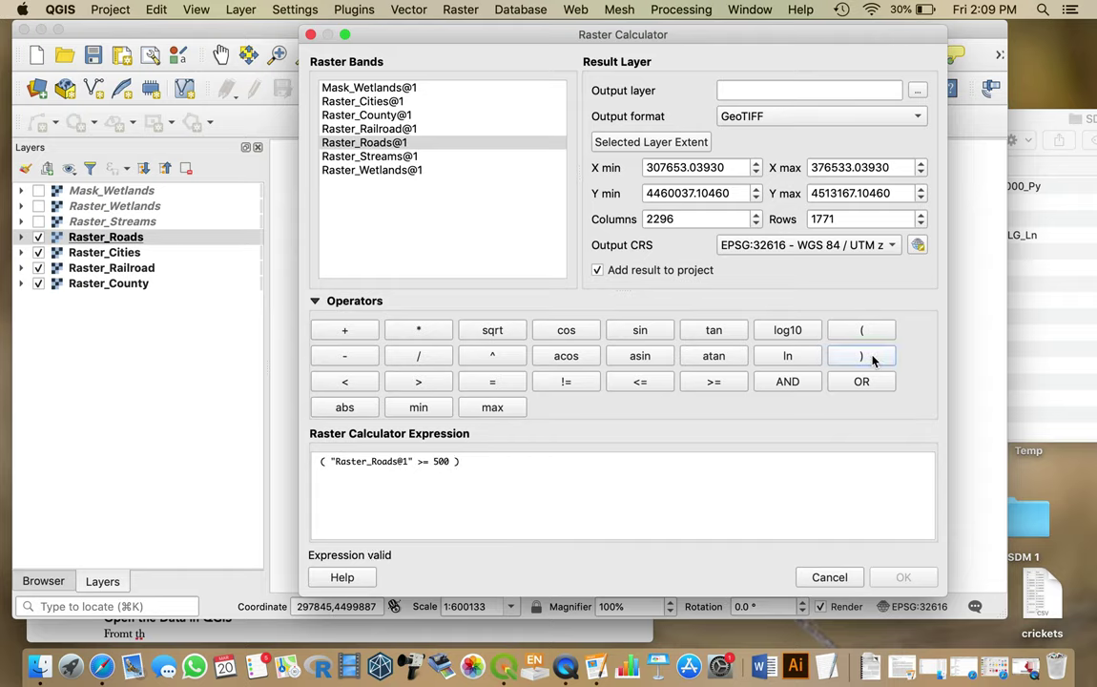
{"action": "left_click", "coordinate": [401, 329]}
{"action": "type", "text": "1"}
{"action": "left_click_drag", "start_coordinate": [431, 461], "coordinate": [427, 510]}
{"action": "key", "text": "Left"}
{"action": "key", "text": "BackSpace"}
{"action": "left_click", "coordinate": [919, 91]}
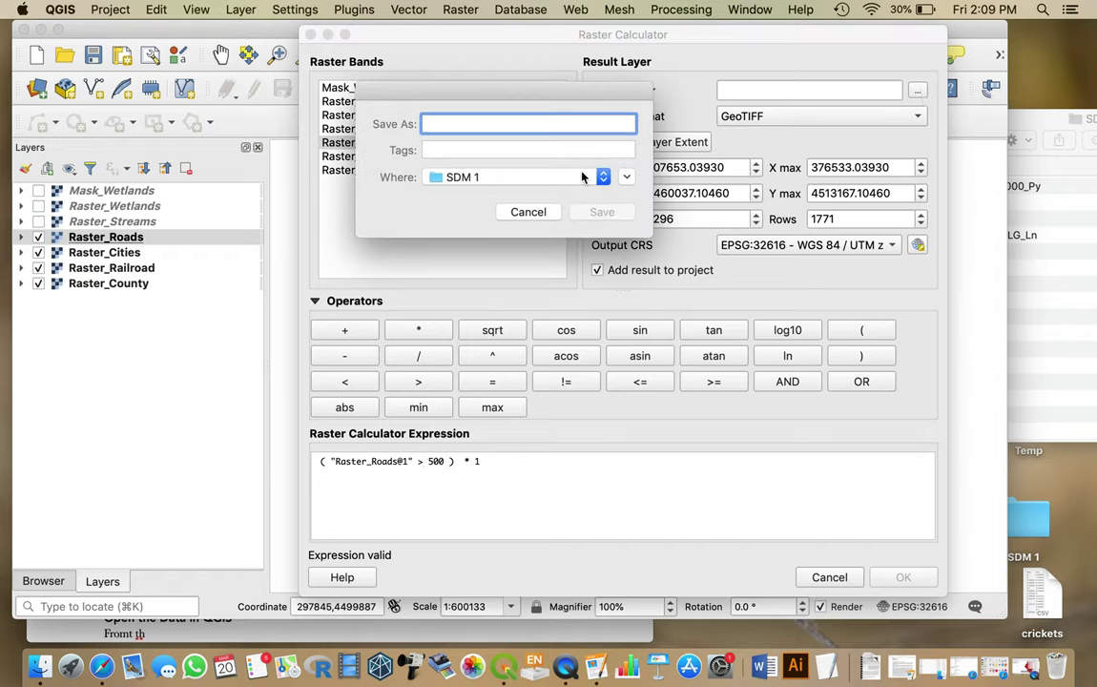
Save the output as Mask_Roads in SDM 1 and run the calculation
{"action": "type", "text": "Mask"}
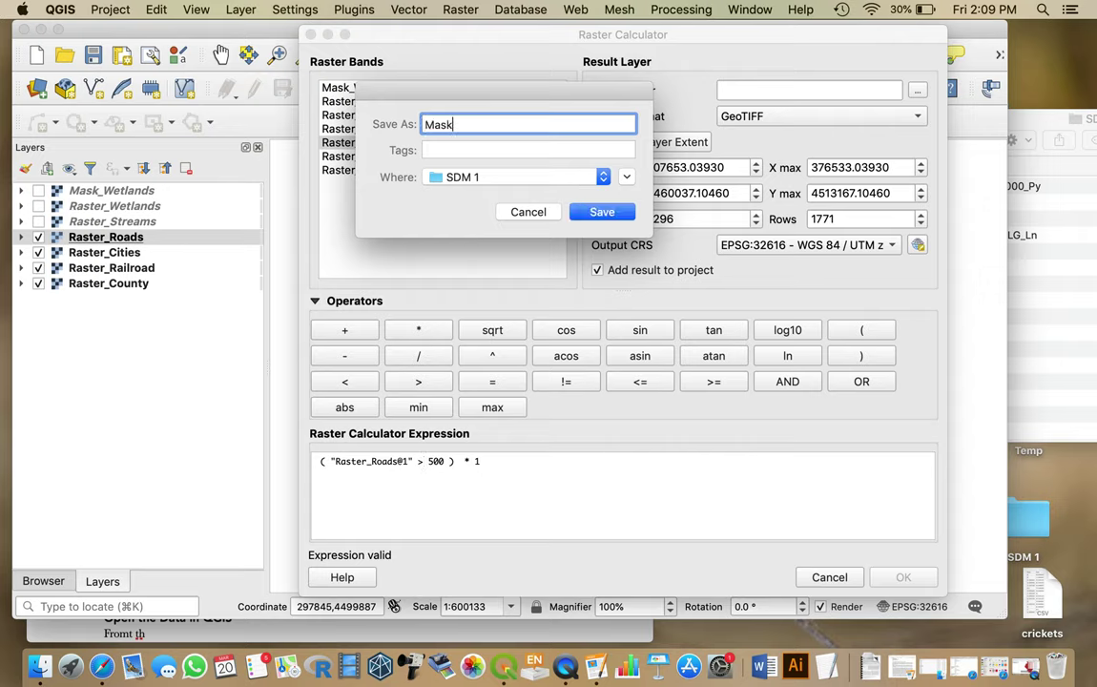
{"action": "type", "text": "_Roads"}
{"action": "key", "text": "Return"}
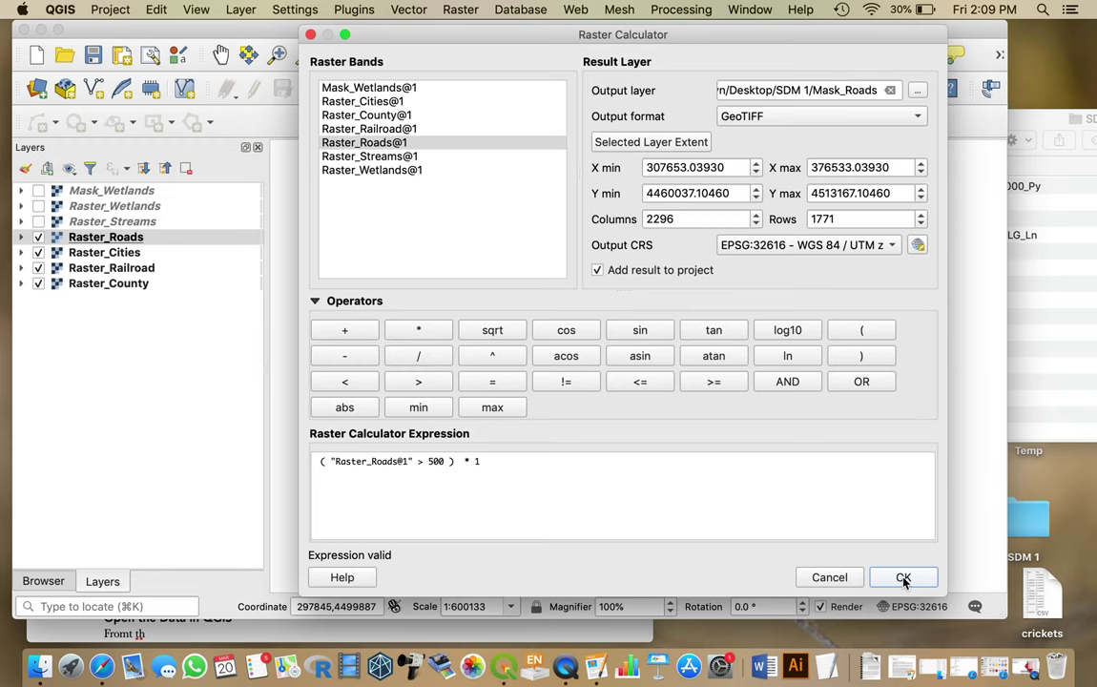
{"action": "left_click", "coordinate": [904, 579]}
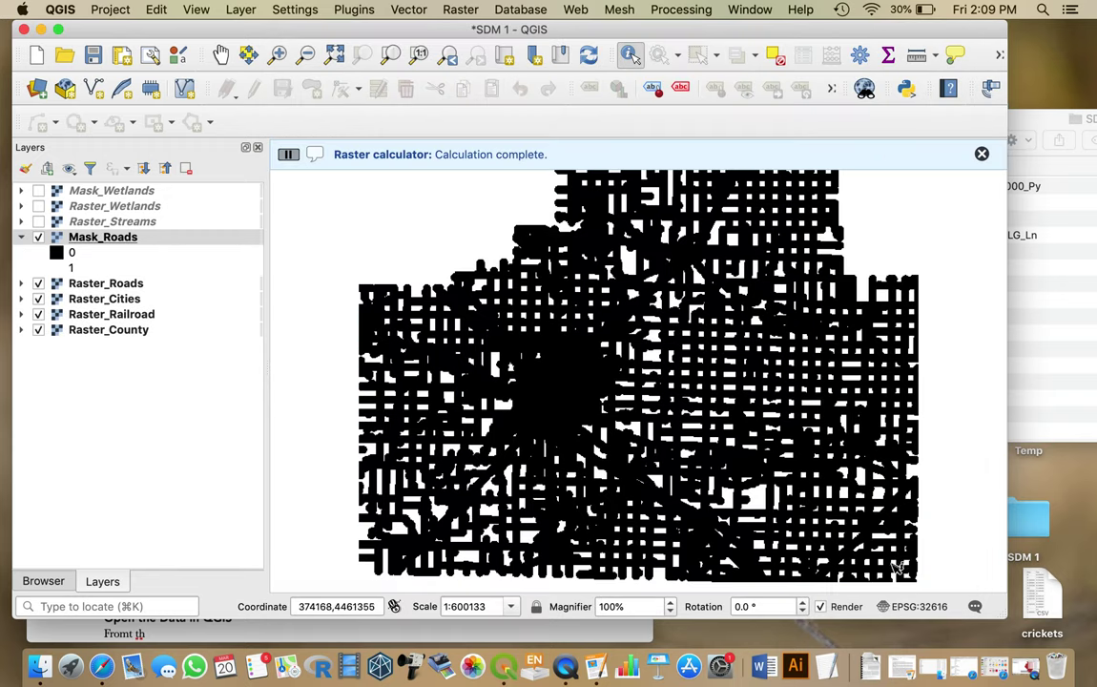
Restyle Mask_Roads with a White to black gradient, then switch to QuickTime Player
{"action": "double_click", "coordinate": [133, 238]}
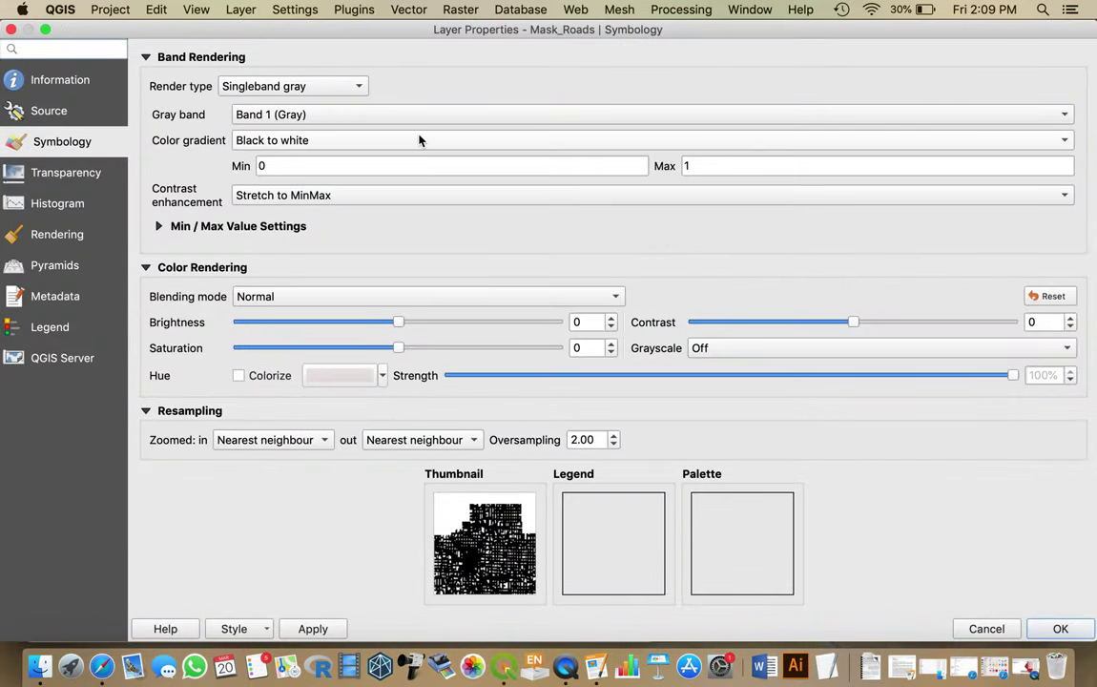
{"action": "left_click", "coordinate": [411, 141]}
{"action": "left_click", "coordinate": [399, 159]}
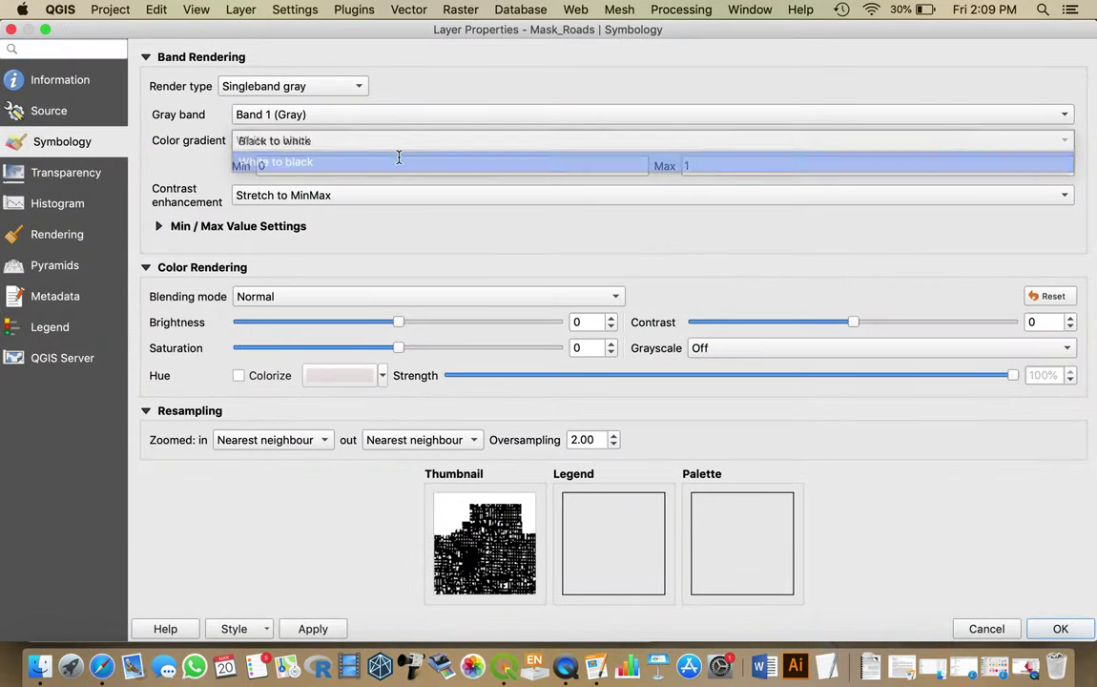
{"action": "left_click", "coordinate": [1060, 629]}
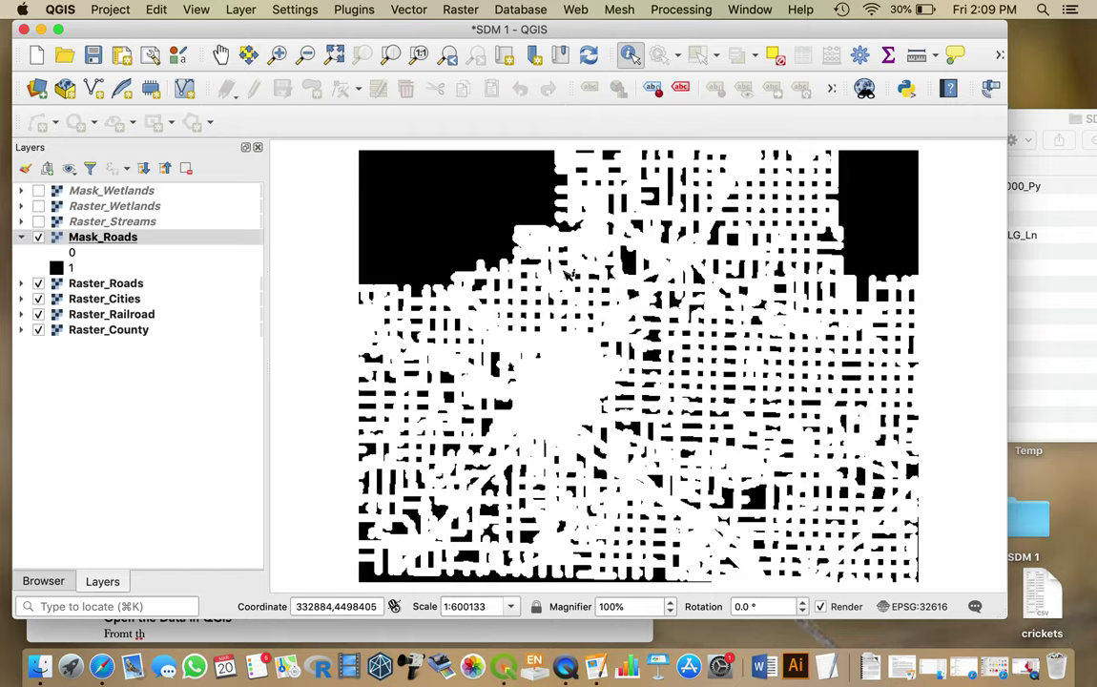
{"action": "key", "text": "super+Tab"}
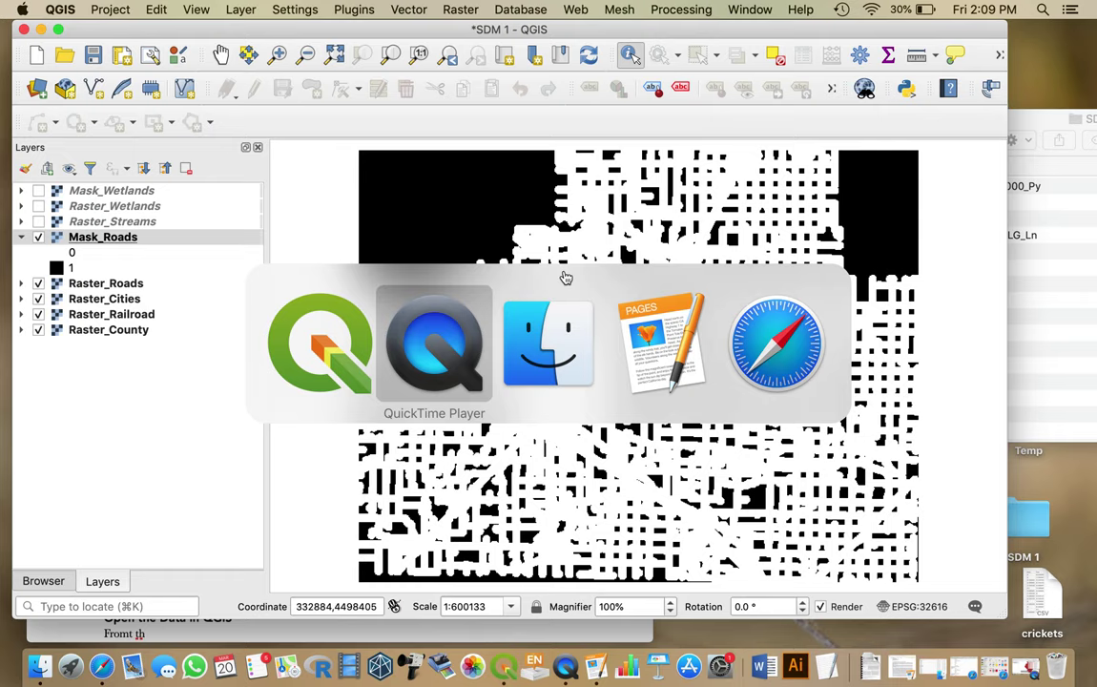